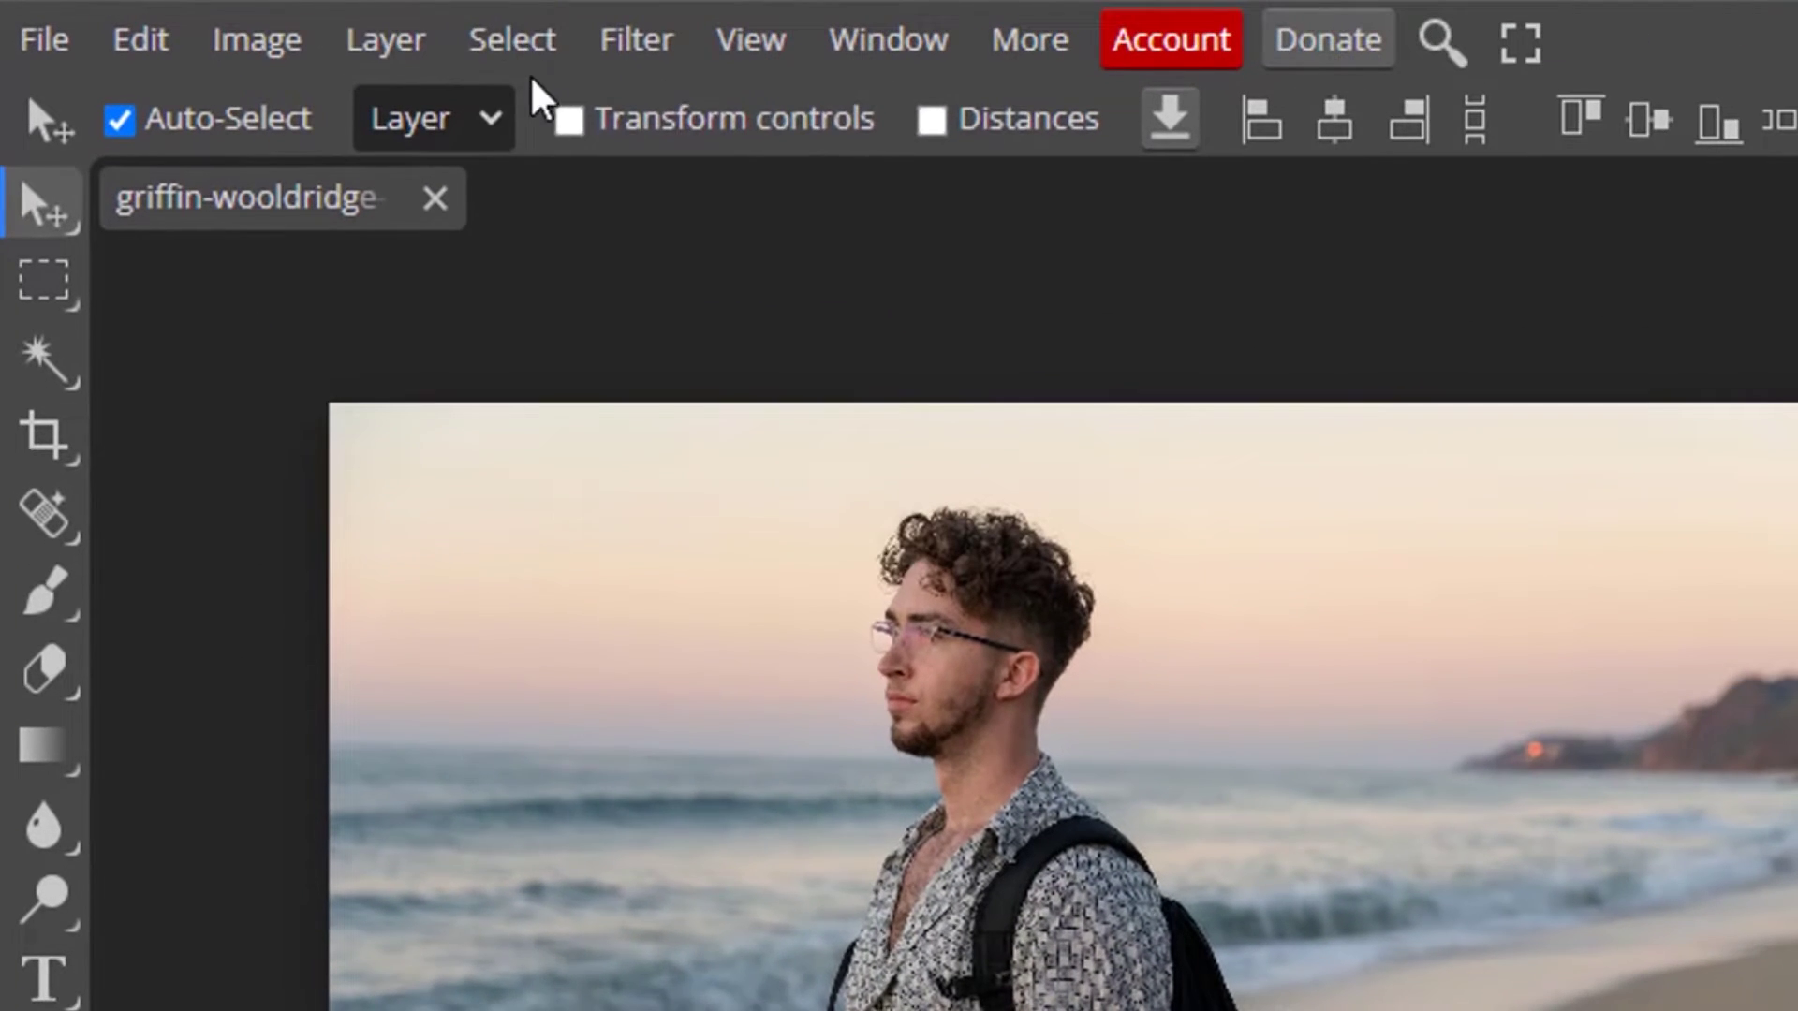
Run Select > Remove BG on the beach photo of the man.
{"action": "left_click", "coordinate": [326, 27]}
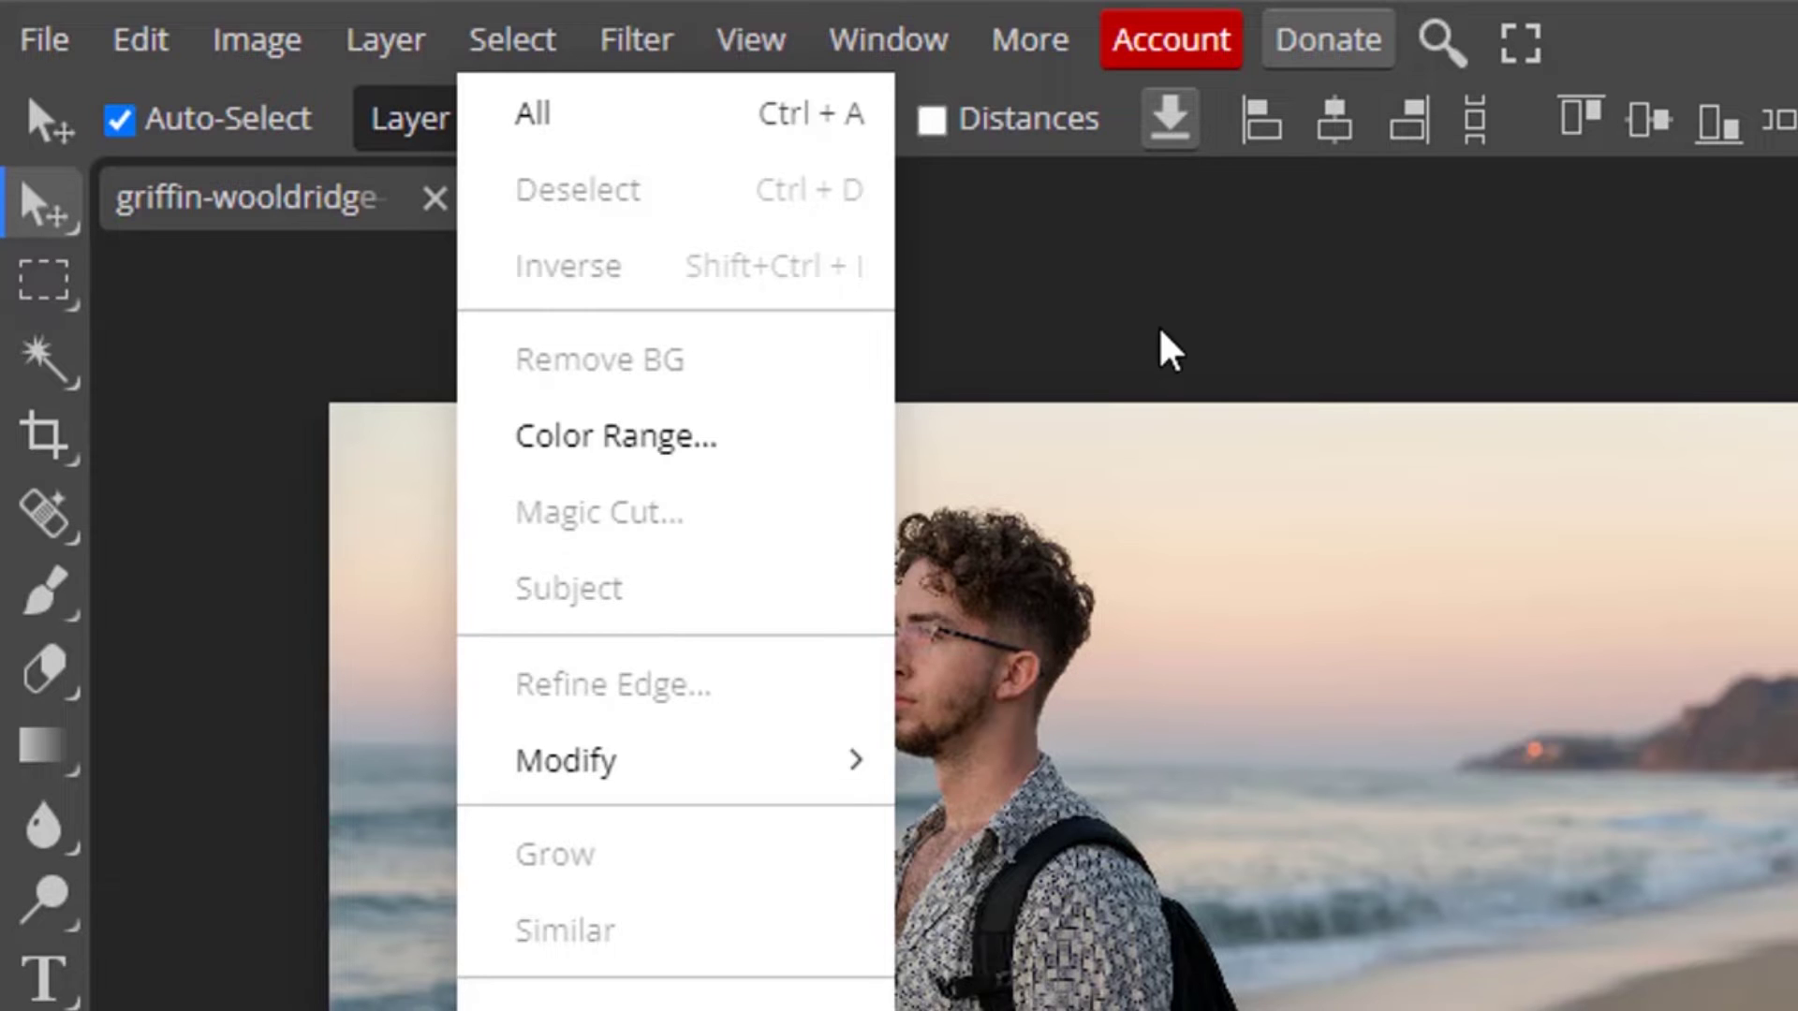
{"action": "left_click", "coordinate": [1529, 826]}
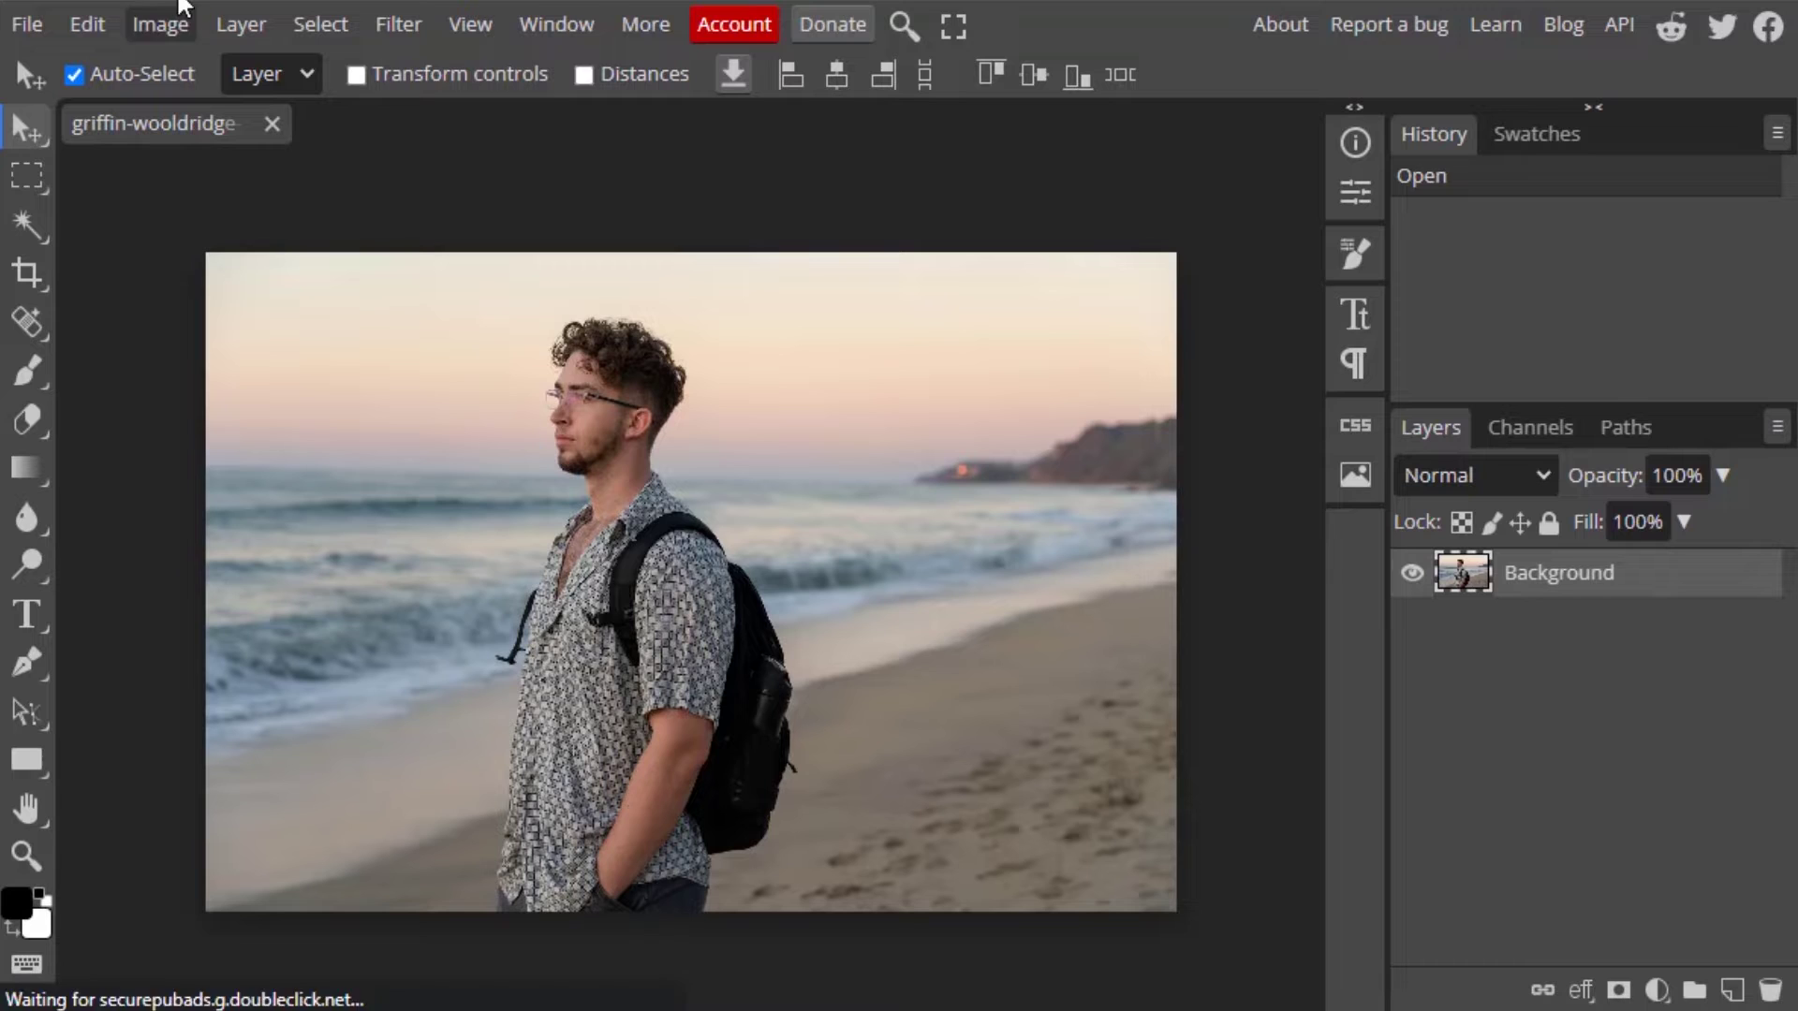
{"action": "left_click", "coordinate": [344, 36]}
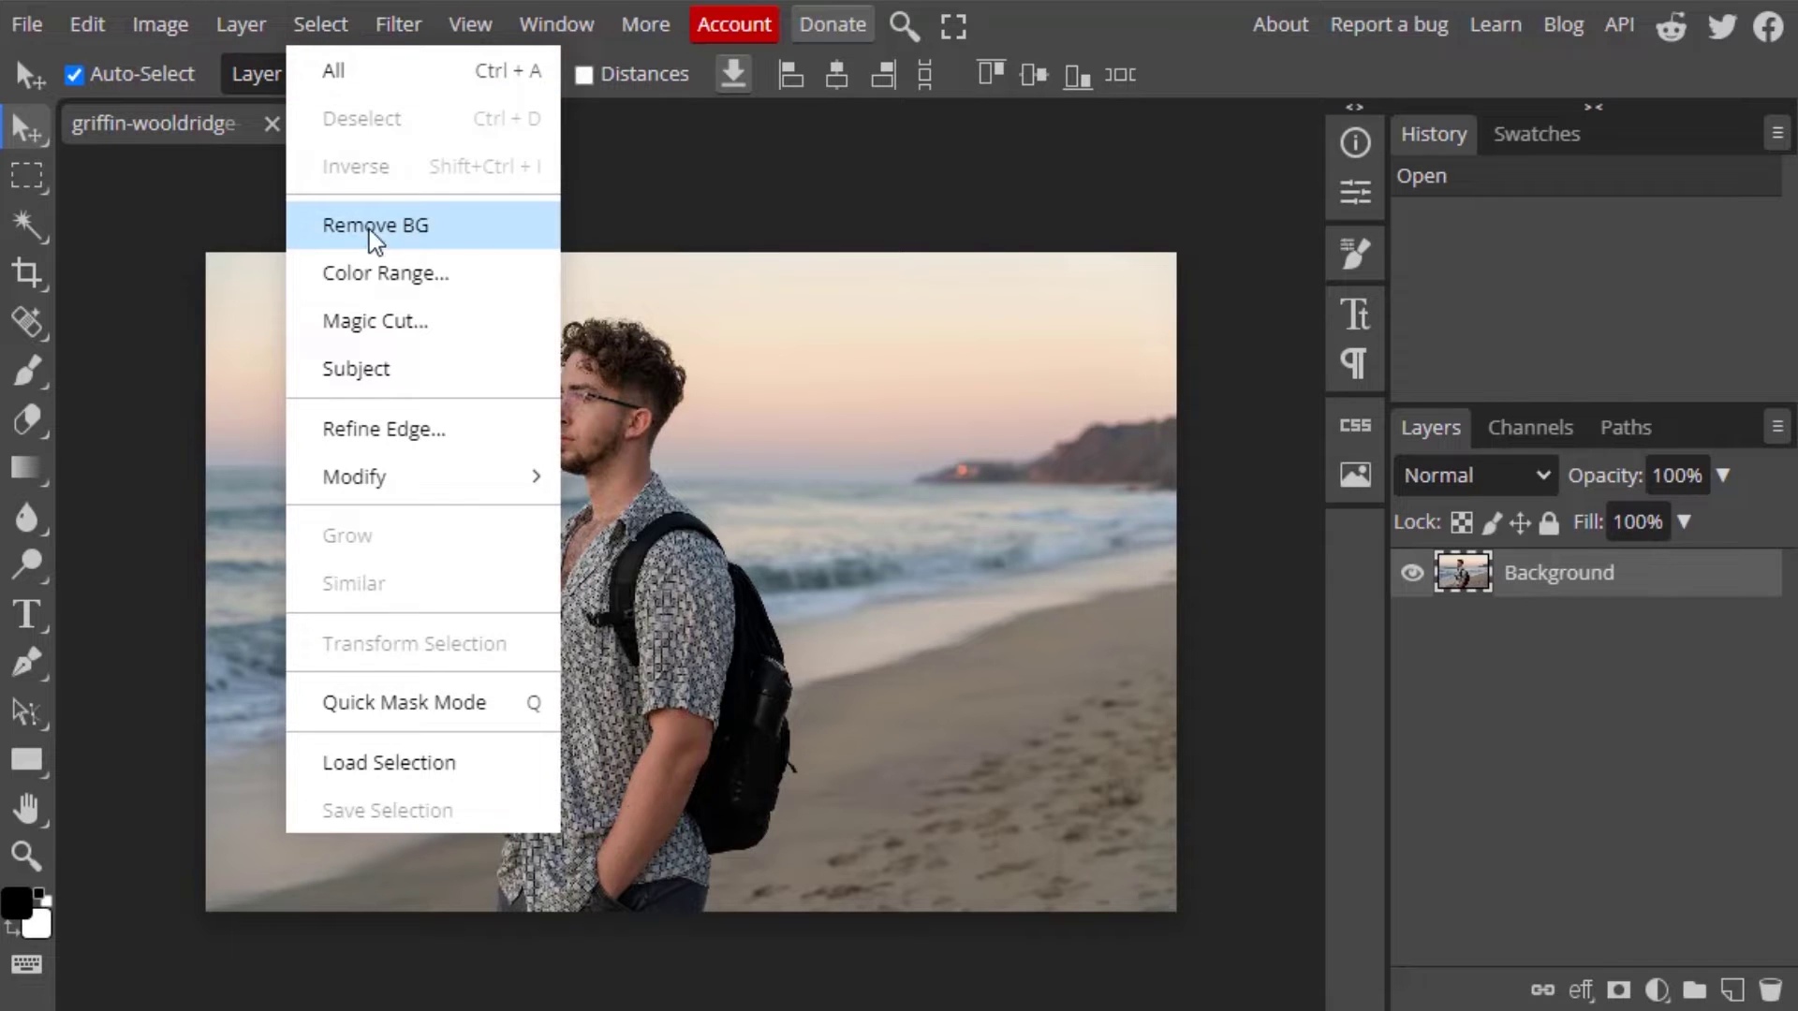
{"action": "left_click", "coordinate": [450, 232]}
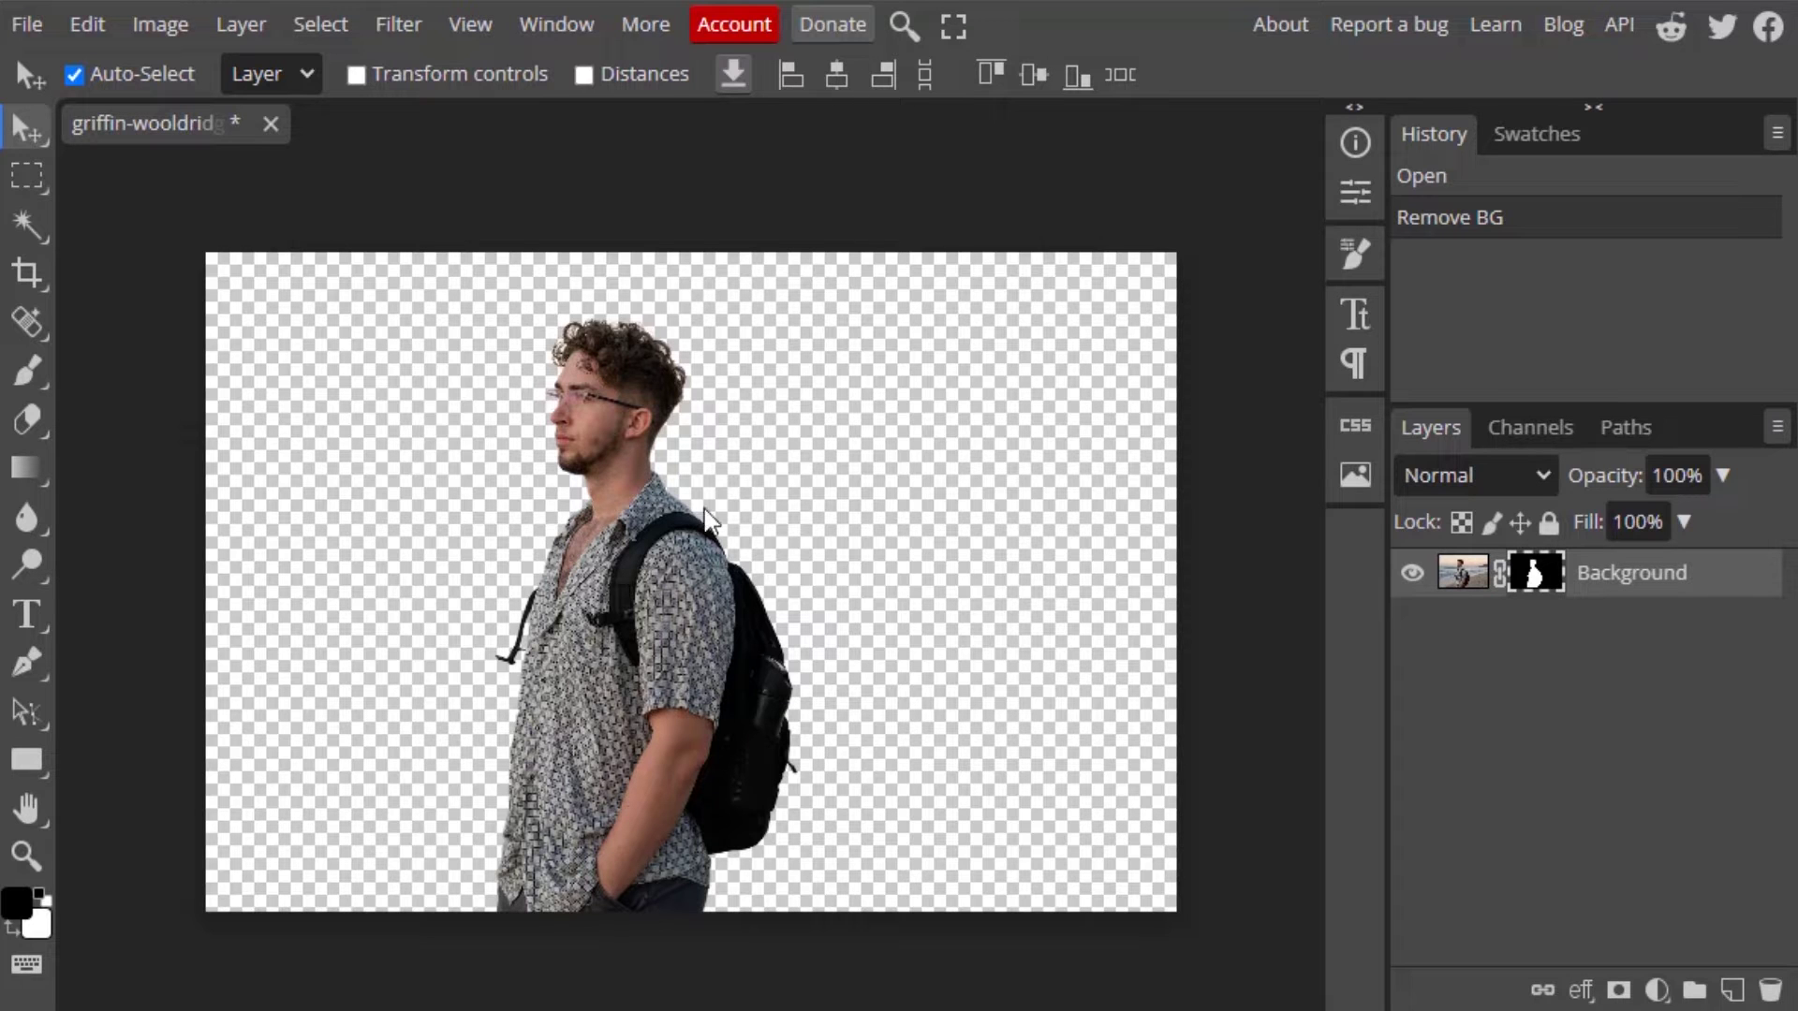
Zoom and pan around the man's cut-out to inspect the hair, glasses and profile edges.
{"action": "scroll", "coordinate": [709, 519], "scroll_direction": "up", "scroll_amount": 8}
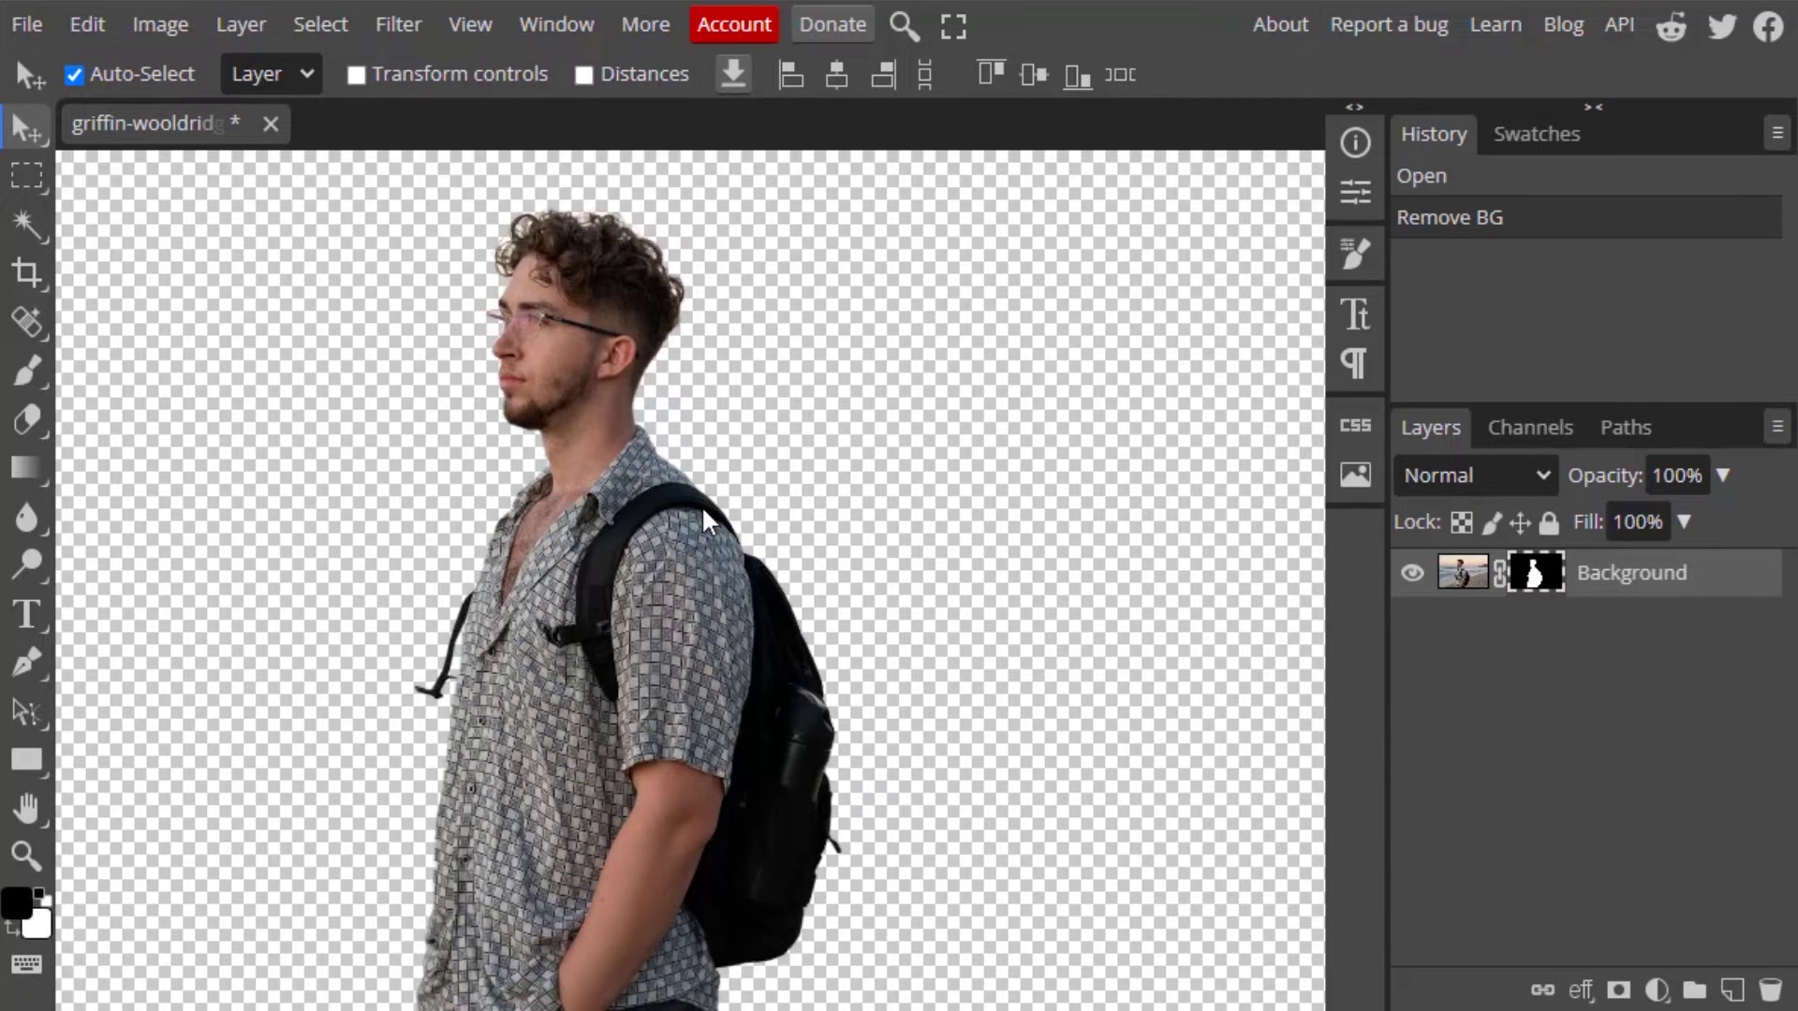
{"action": "scroll", "coordinate": [683, 534], "scroll_direction": "up", "scroll_amount": 5}
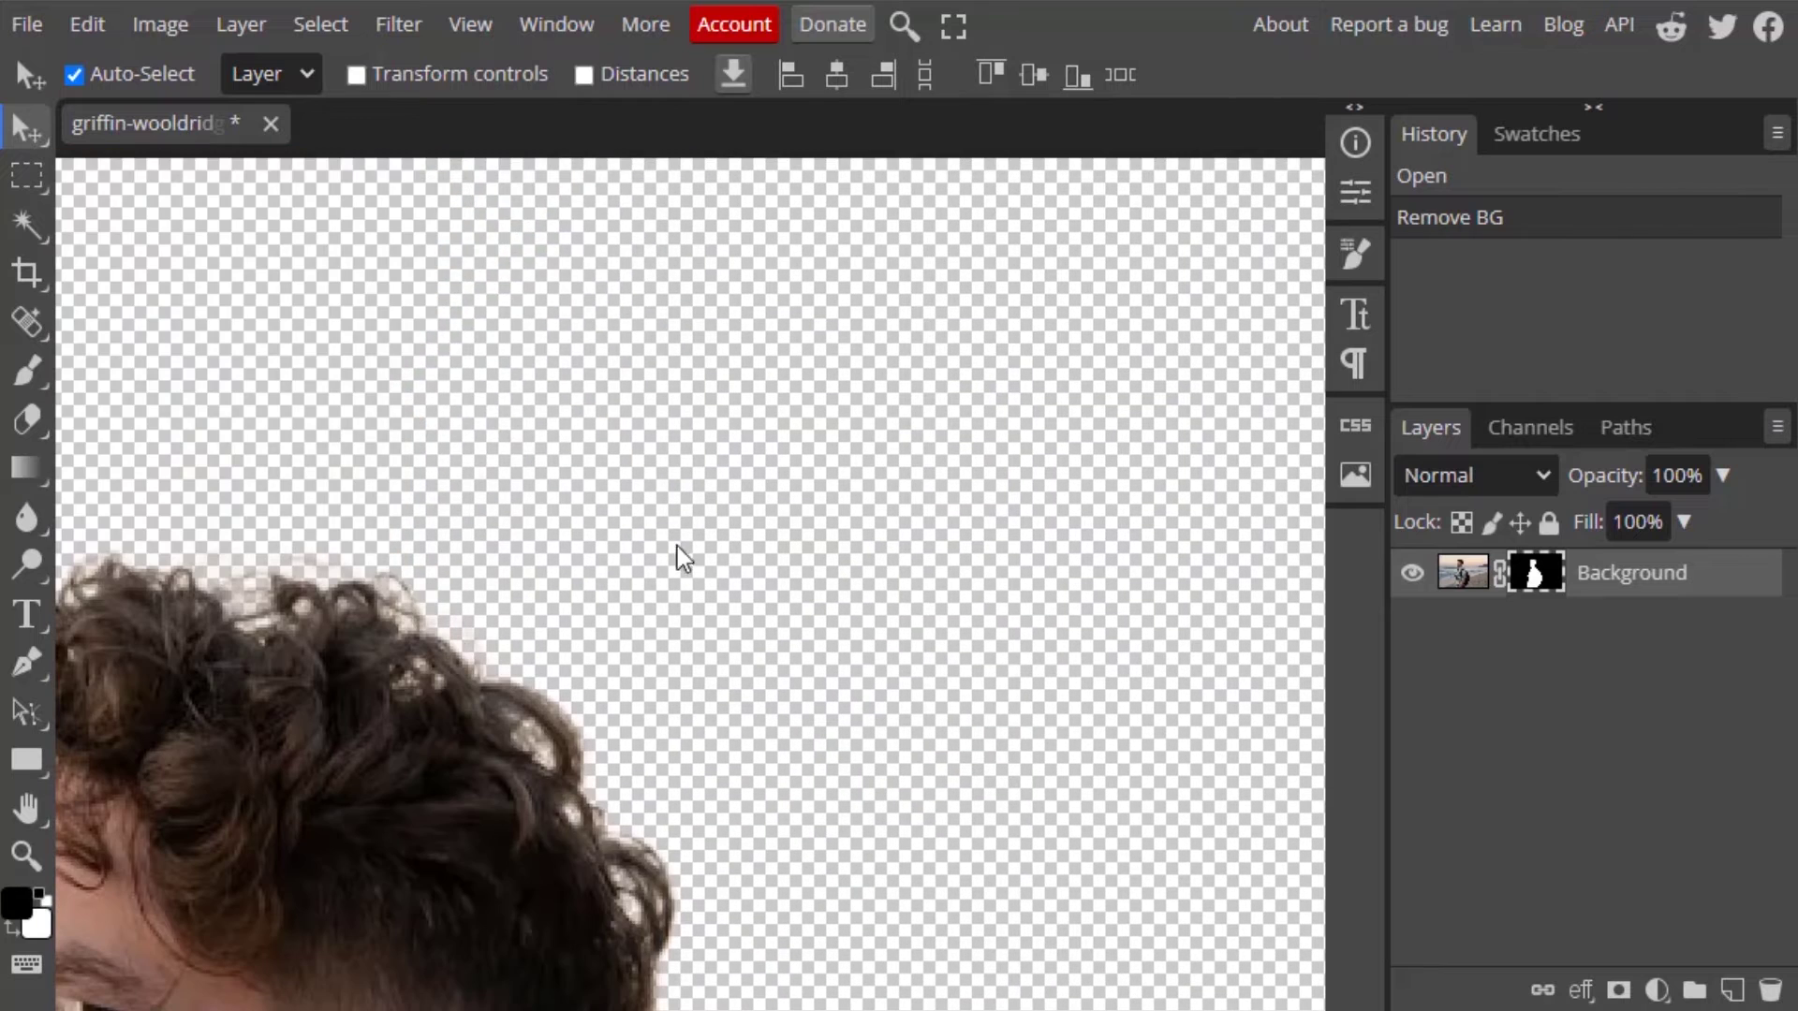
{"action": "scroll", "coordinate": [678, 553], "scroll_direction": "down", "scroll_amount": 4}
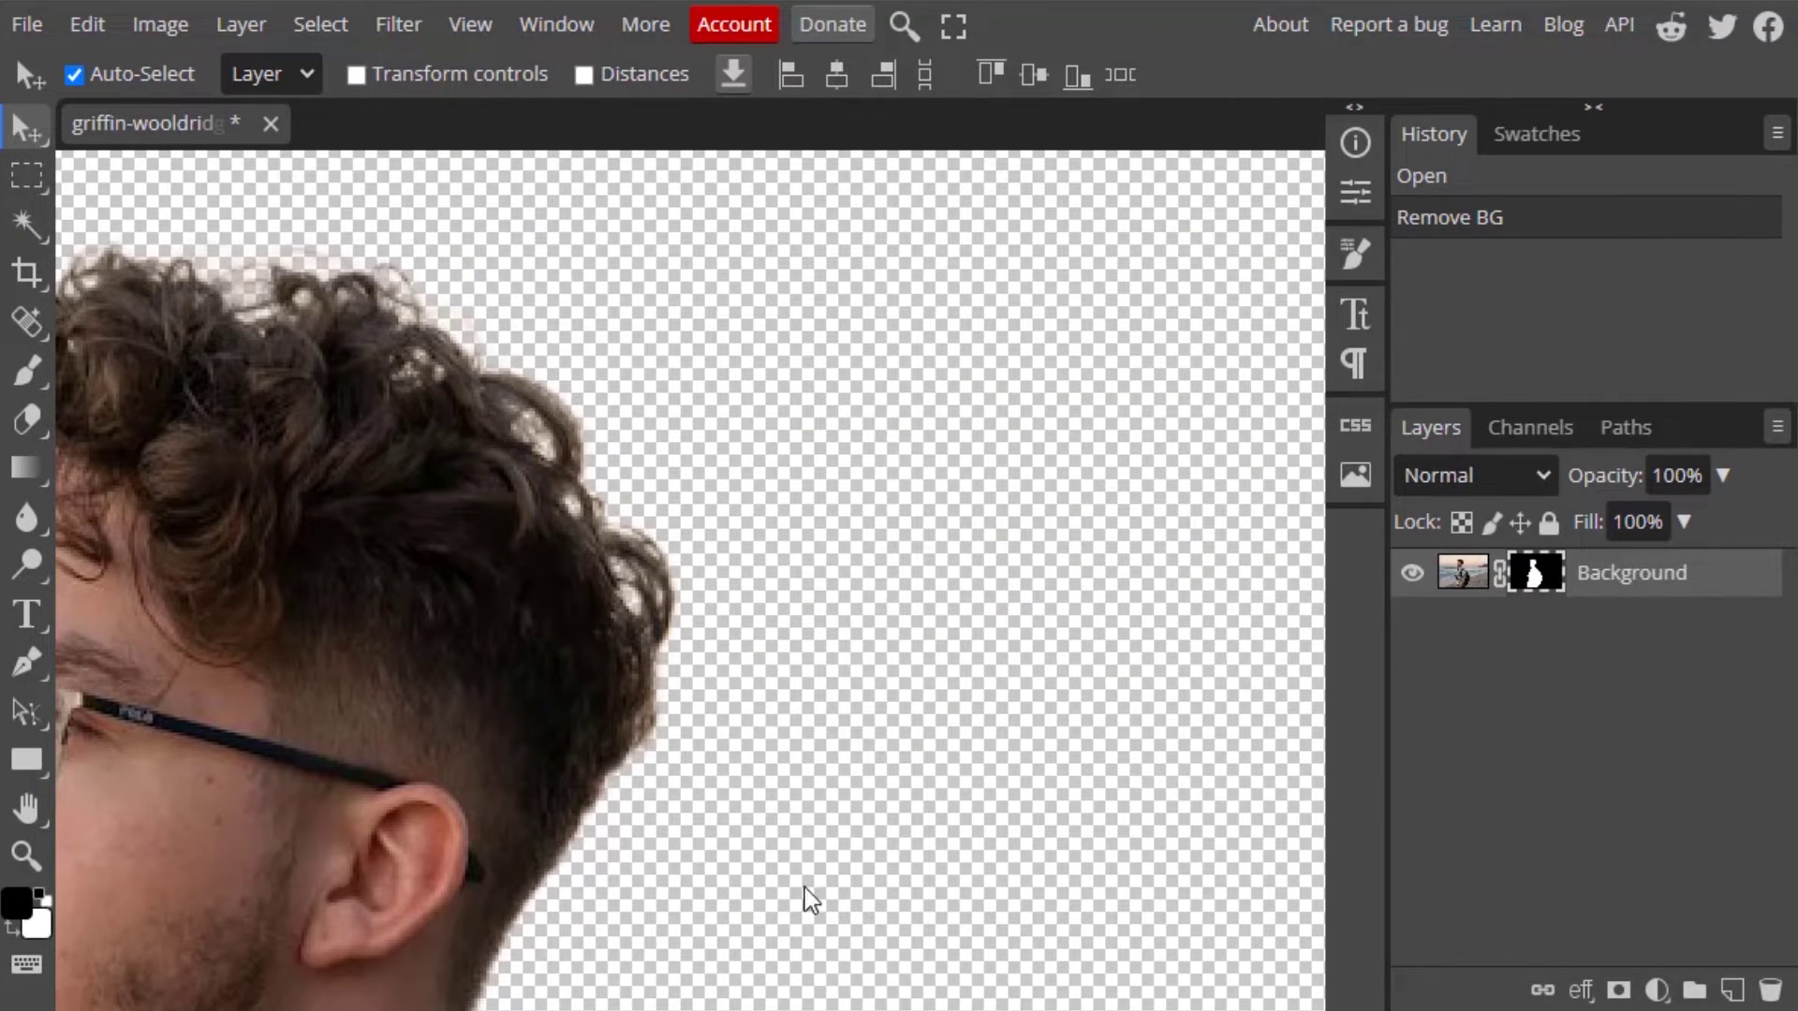
{"action": "scroll", "coordinate": [813, 894], "scroll_direction": "down", "scroll_amount": 3}
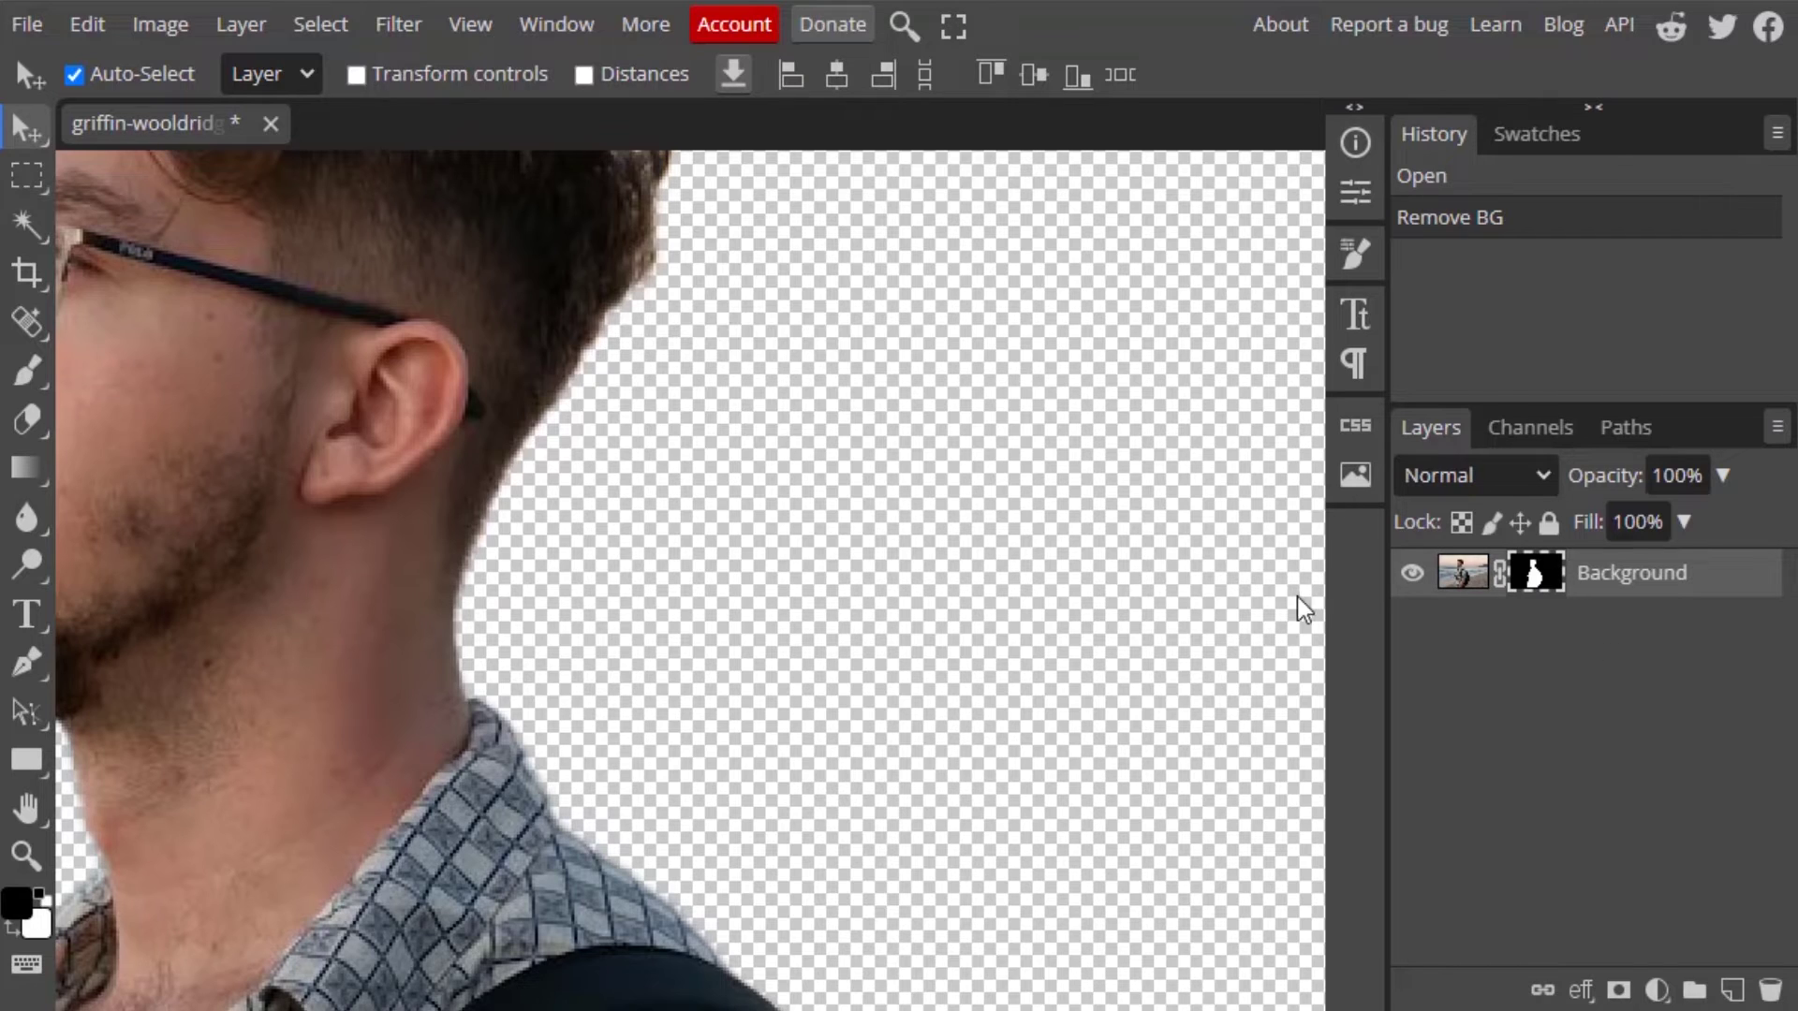
{"action": "scroll", "coordinate": [1300, 609], "scroll_direction": "down", "scroll_amount": 3}
{"action": "scroll", "coordinate": [1236, 831], "scroll_direction": "up", "scroll_amount": 3}
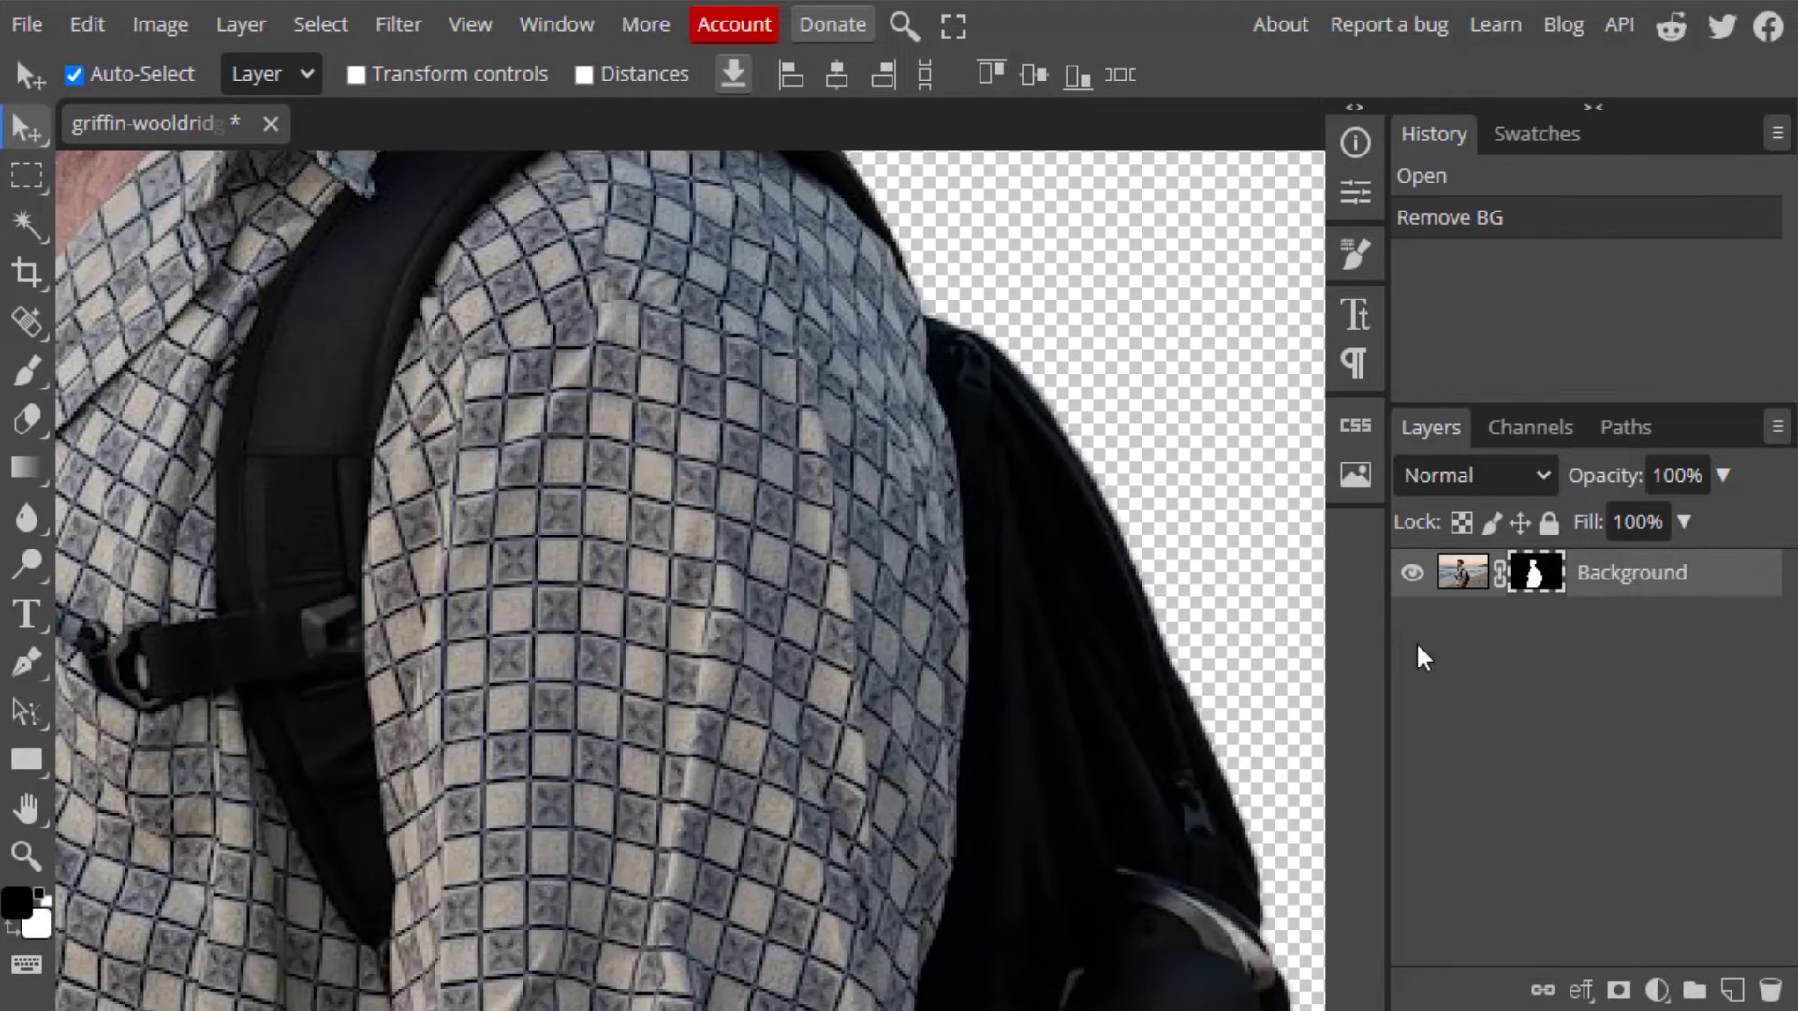
{"action": "scroll", "coordinate": [590, 746], "scroll_direction": "down", "scroll_amount": 10}
{"action": "scroll", "coordinate": [822, 374], "scroll_direction": "down", "scroll_amount": 10}
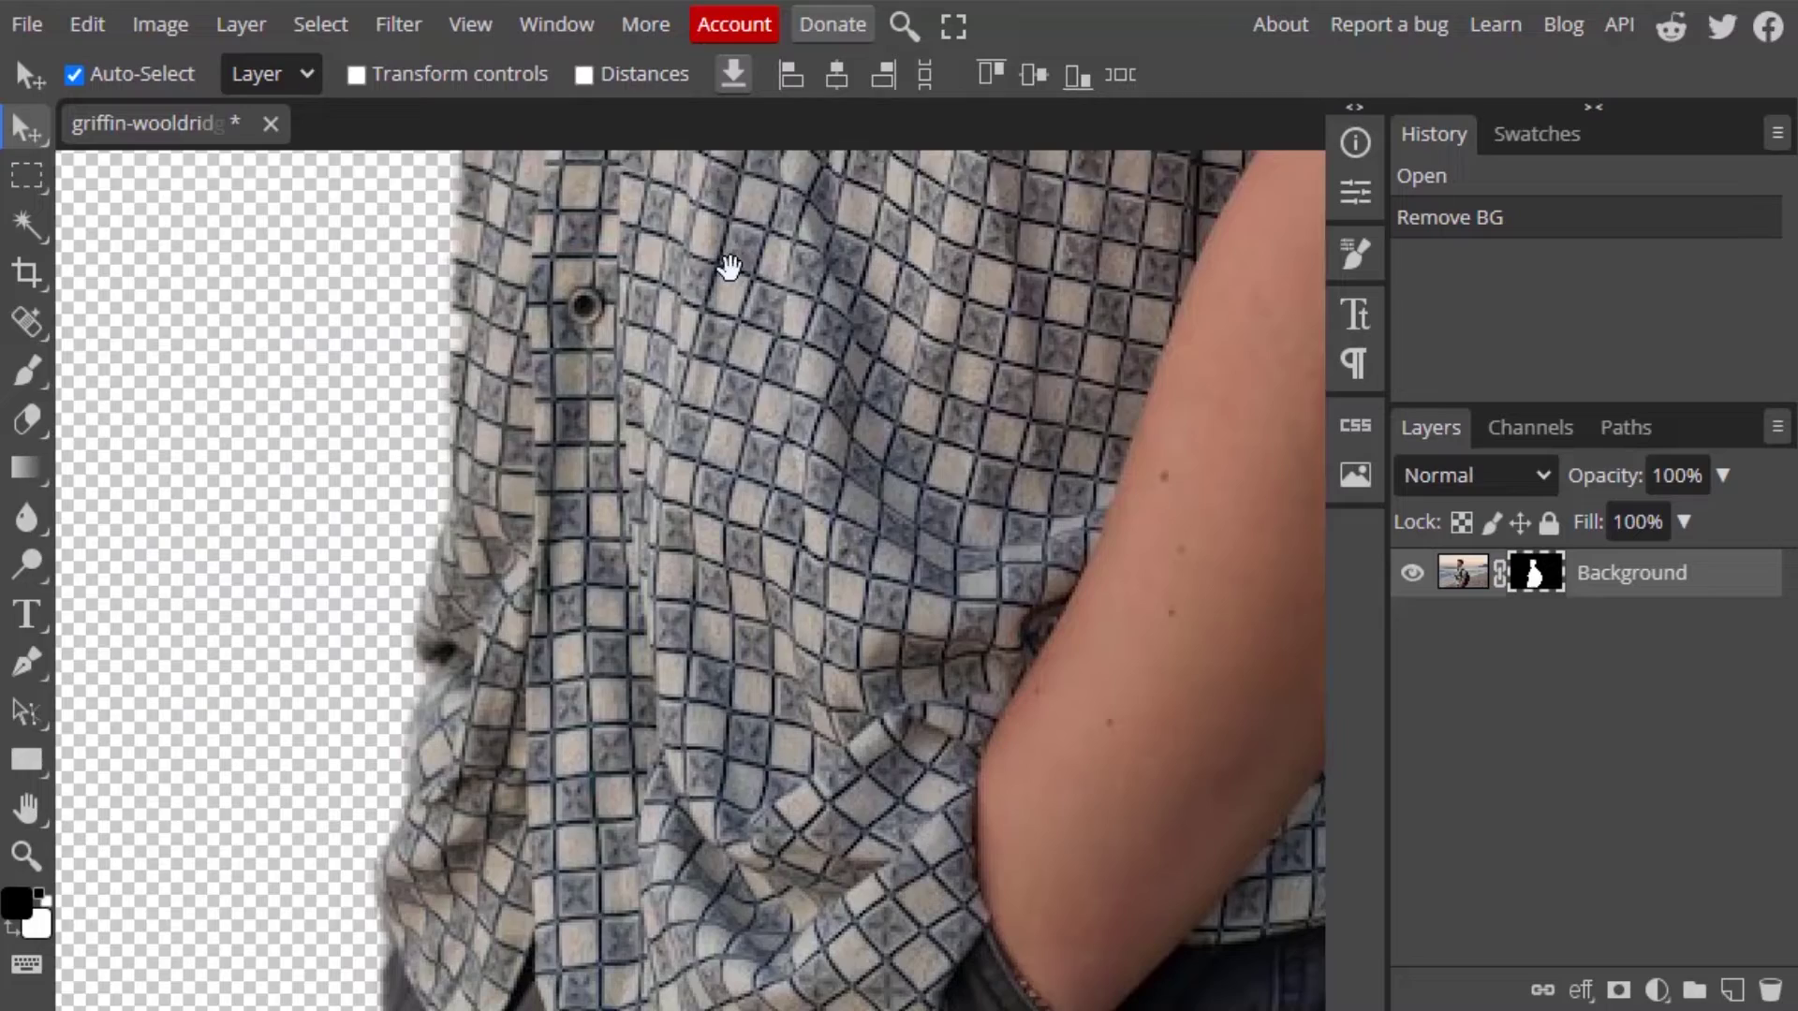
{"action": "scroll", "coordinate": [822, 557], "scroll_direction": "up", "scroll_amount": 15}
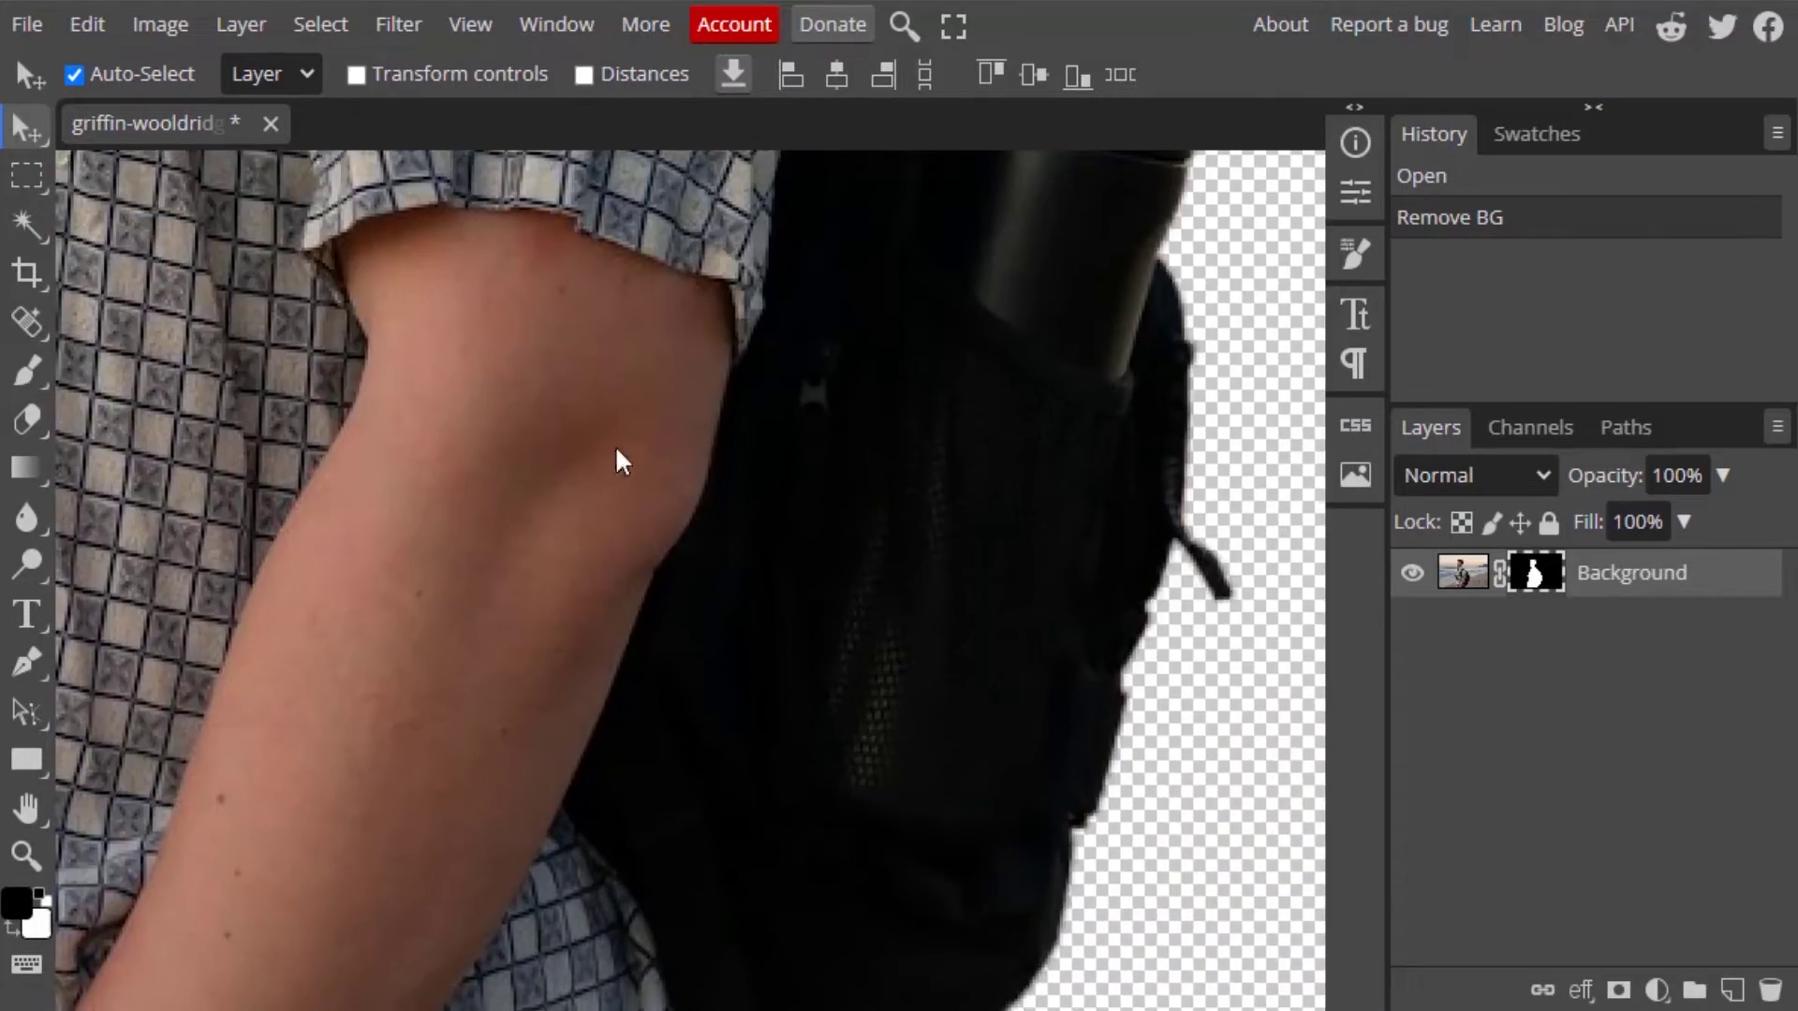
{"action": "scroll", "coordinate": [783, 421], "scroll_direction": "up", "scroll_amount": 15}
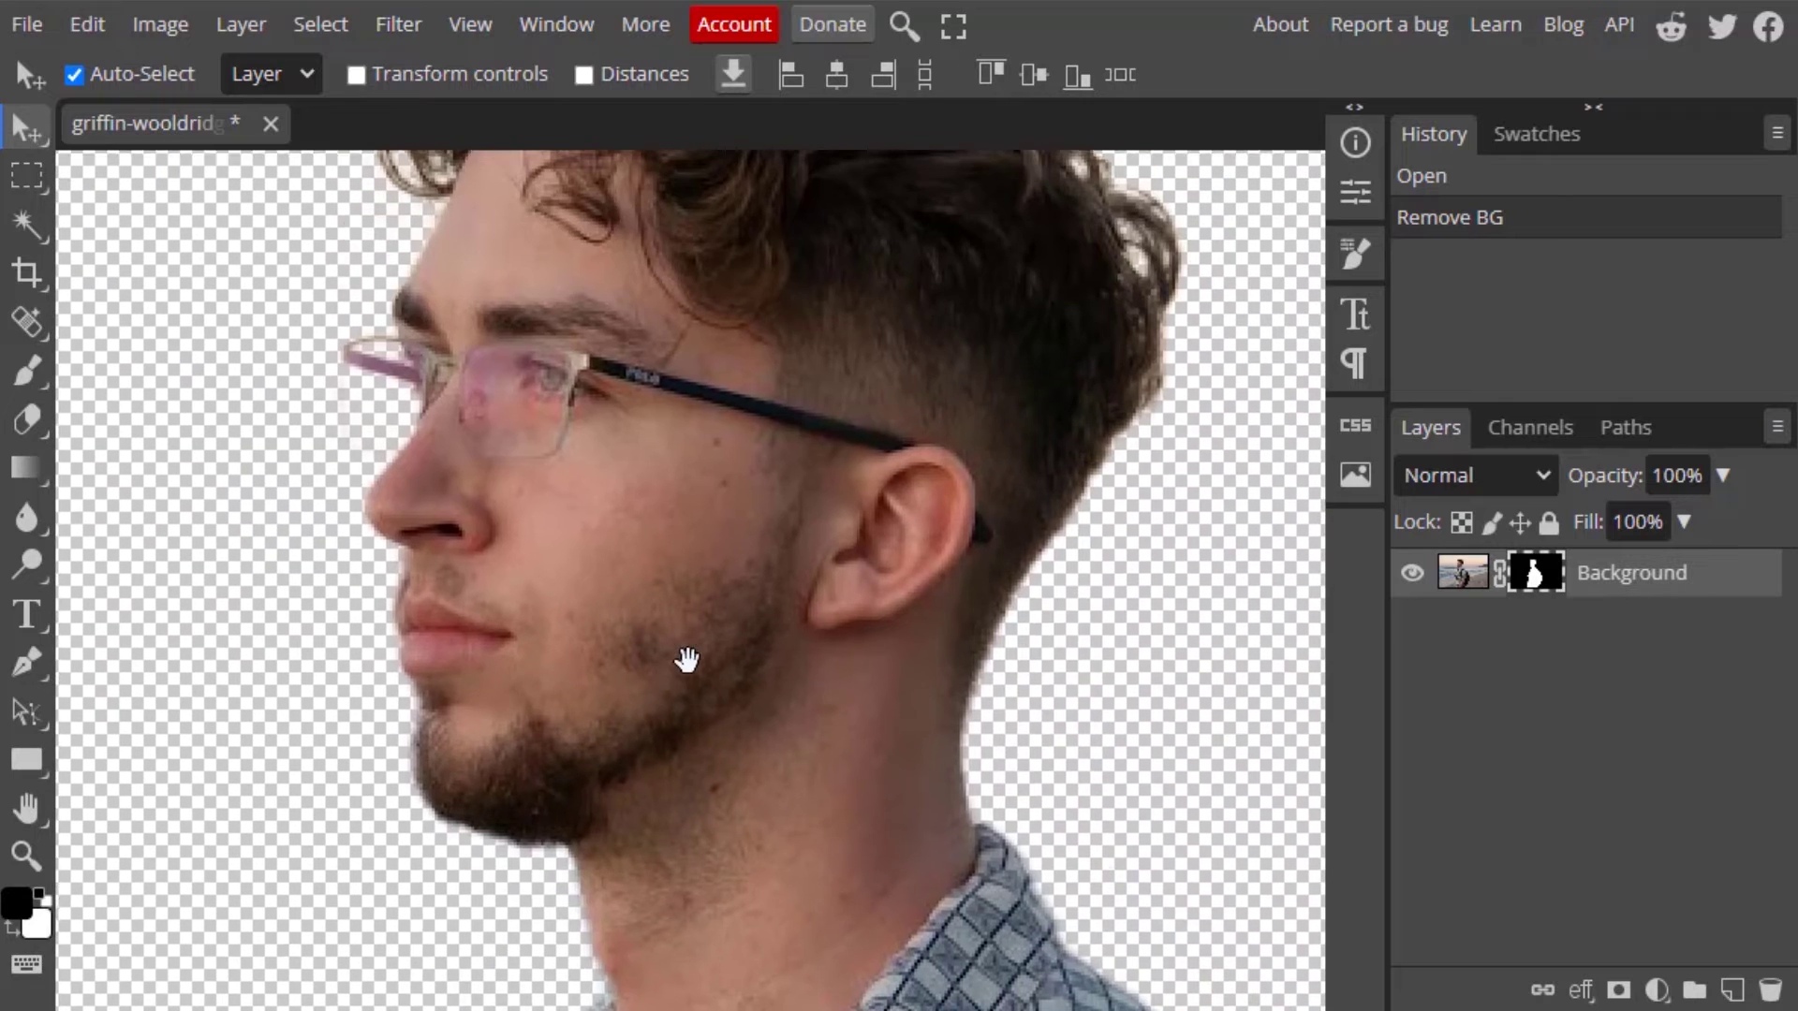
{"action": "left_click_drag", "start_coordinate": [687, 661], "coordinate": [746, 750]}
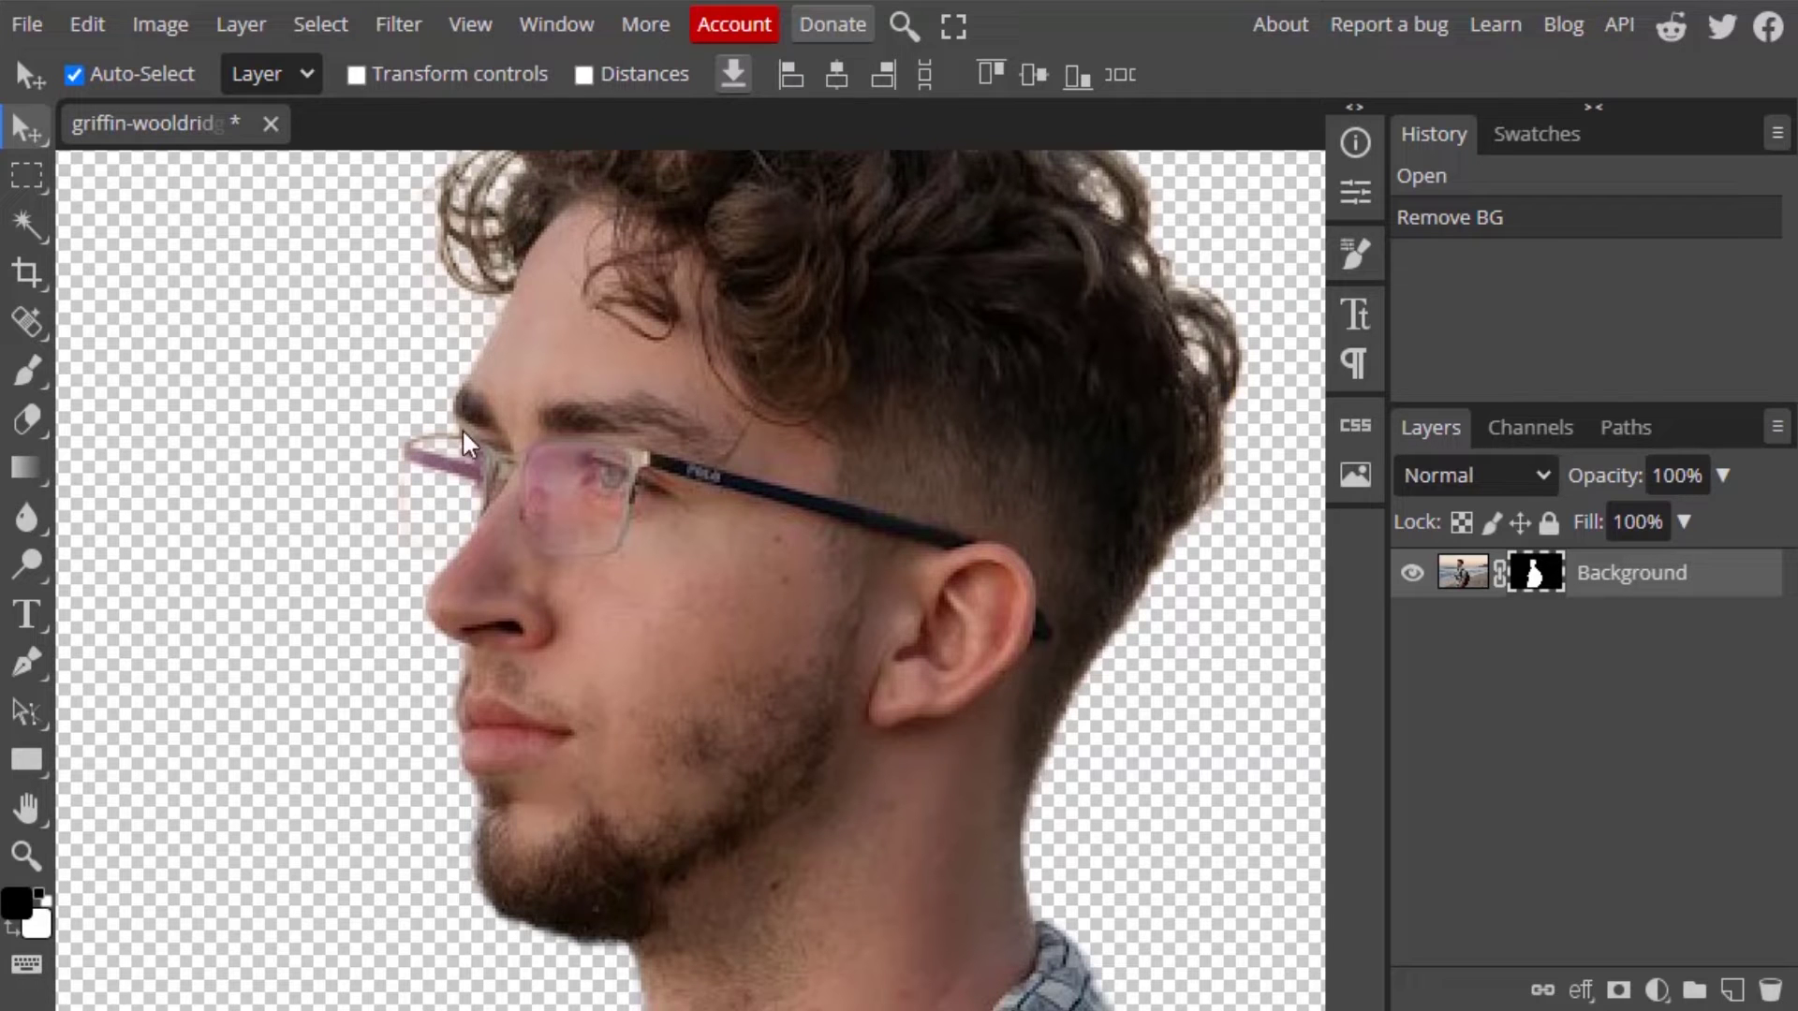
{"action": "scroll", "coordinate": [510, 501], "scroll_direction": "up", "scroll_amount": 3}
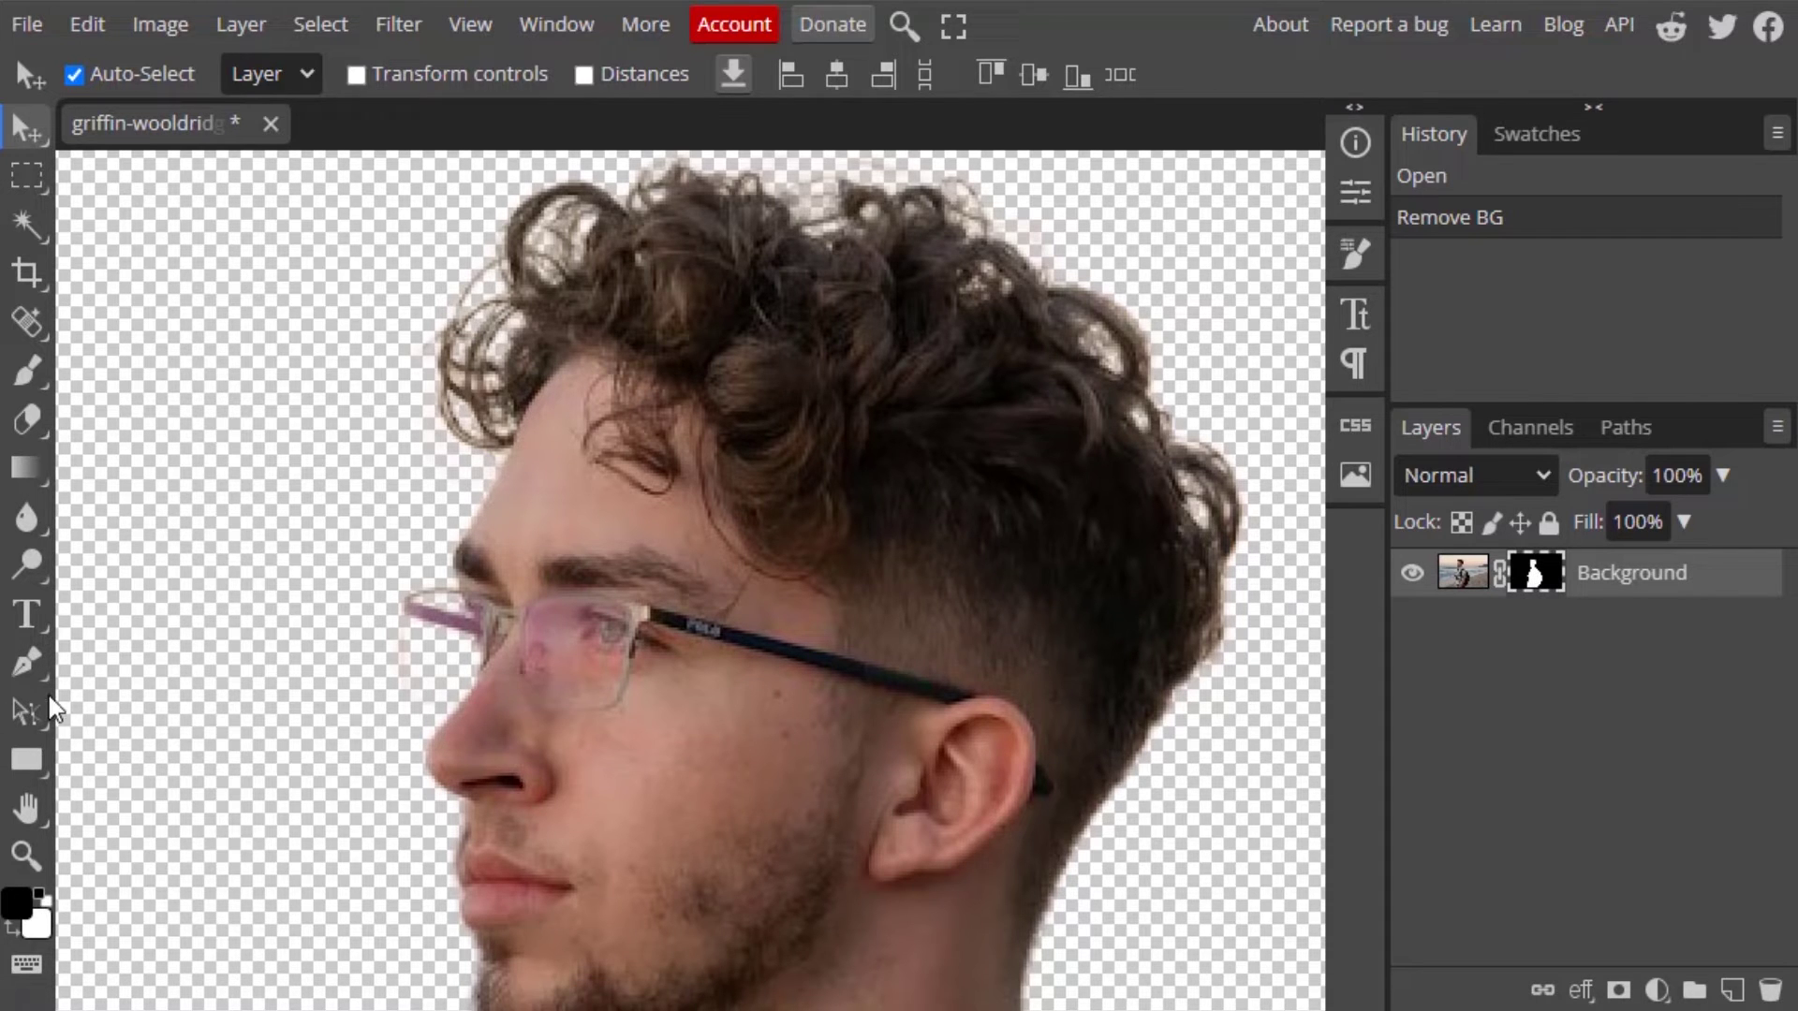
Paint white on the mask with a smaller brush to restore the glasses frame's left edge.
{"action": "left_click", "coordinate": [28, 373]}
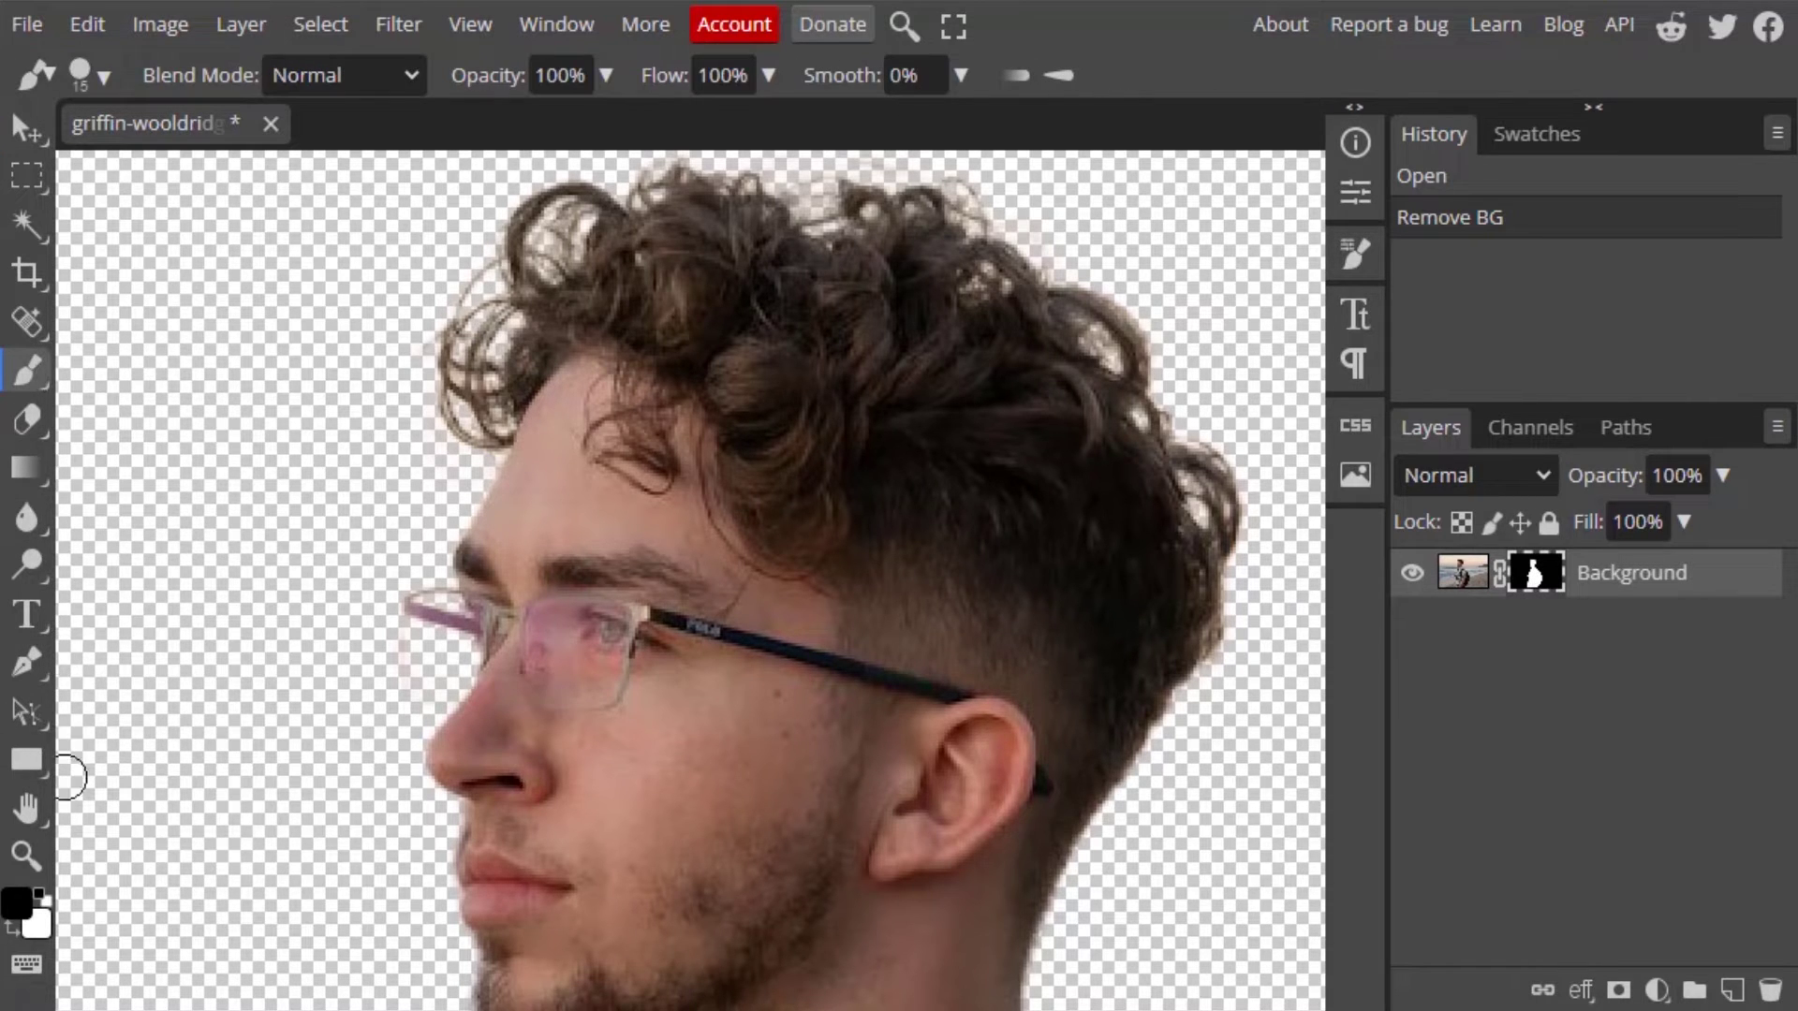
{"action": "left_click", "coordinate": [12, 931]}
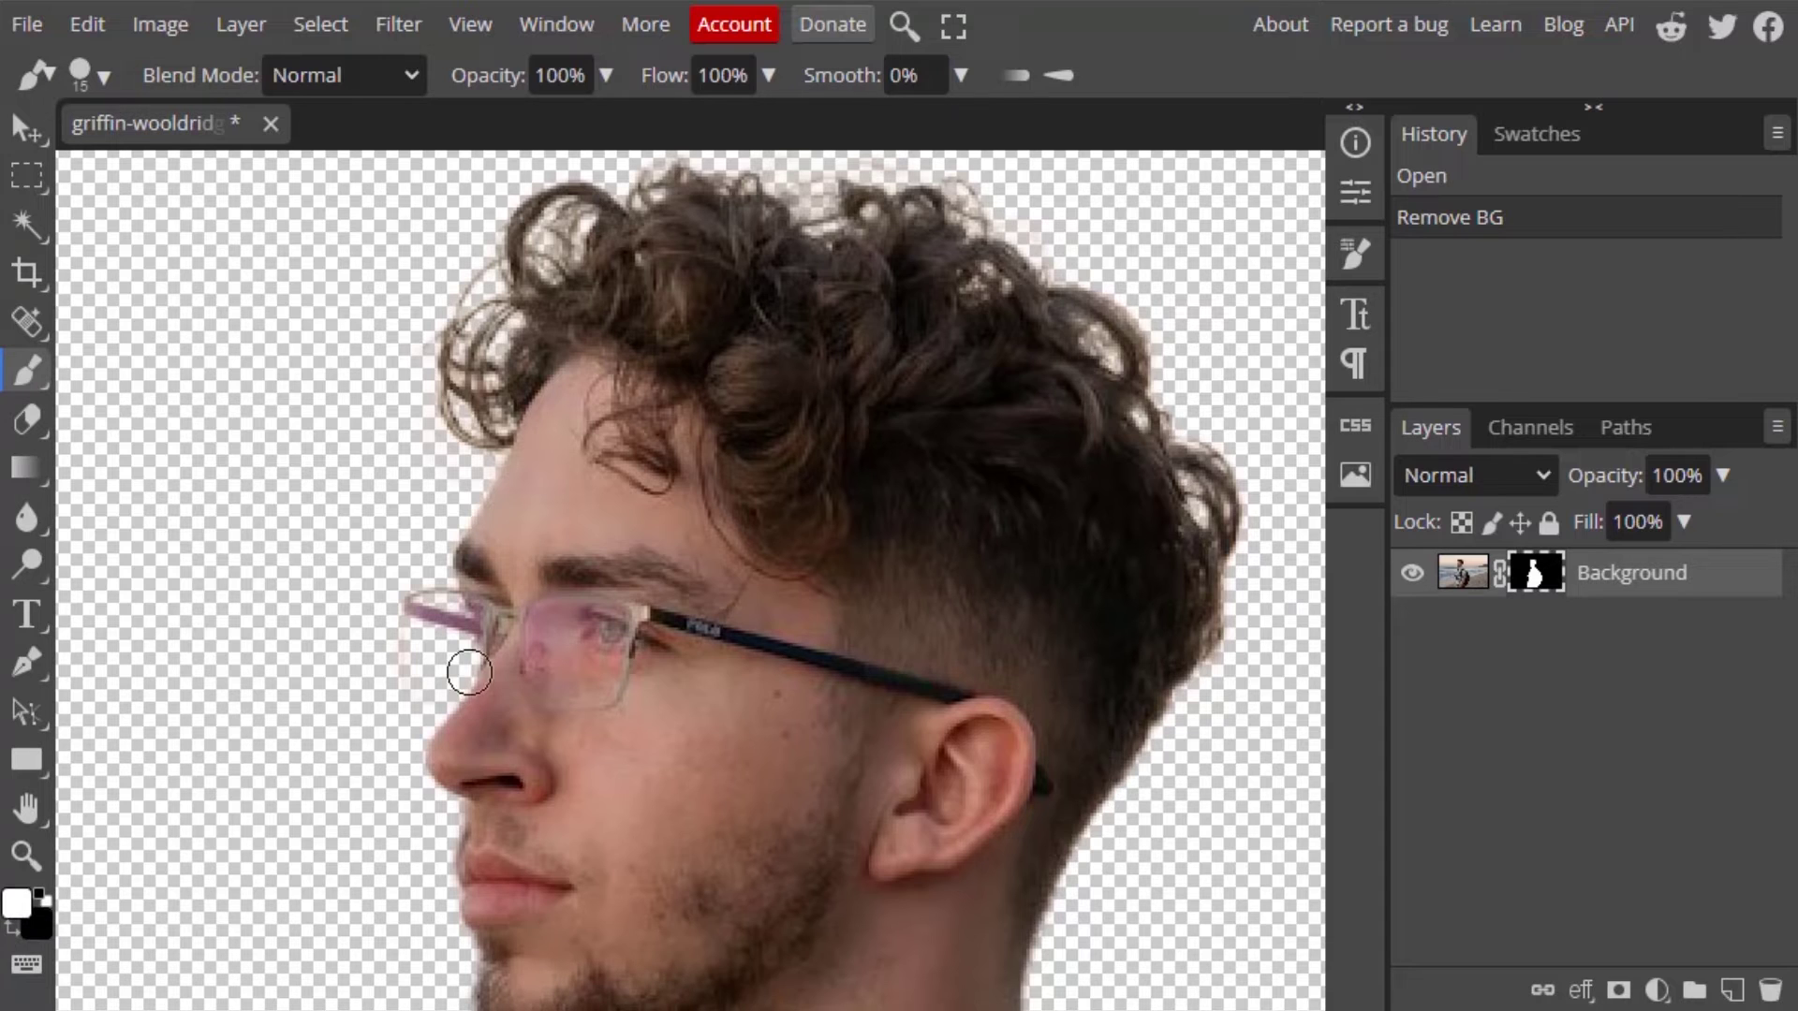
{"action": "mouse_move", "coordinate": [434, 494]}
{"action": "left_mouse_down"}
{"action": "mouse_move", "coordinate": [351, 557]}
{"action": "mouse_move", "coordinate": [402, 532]}
{"action": "left_mouse_up"}
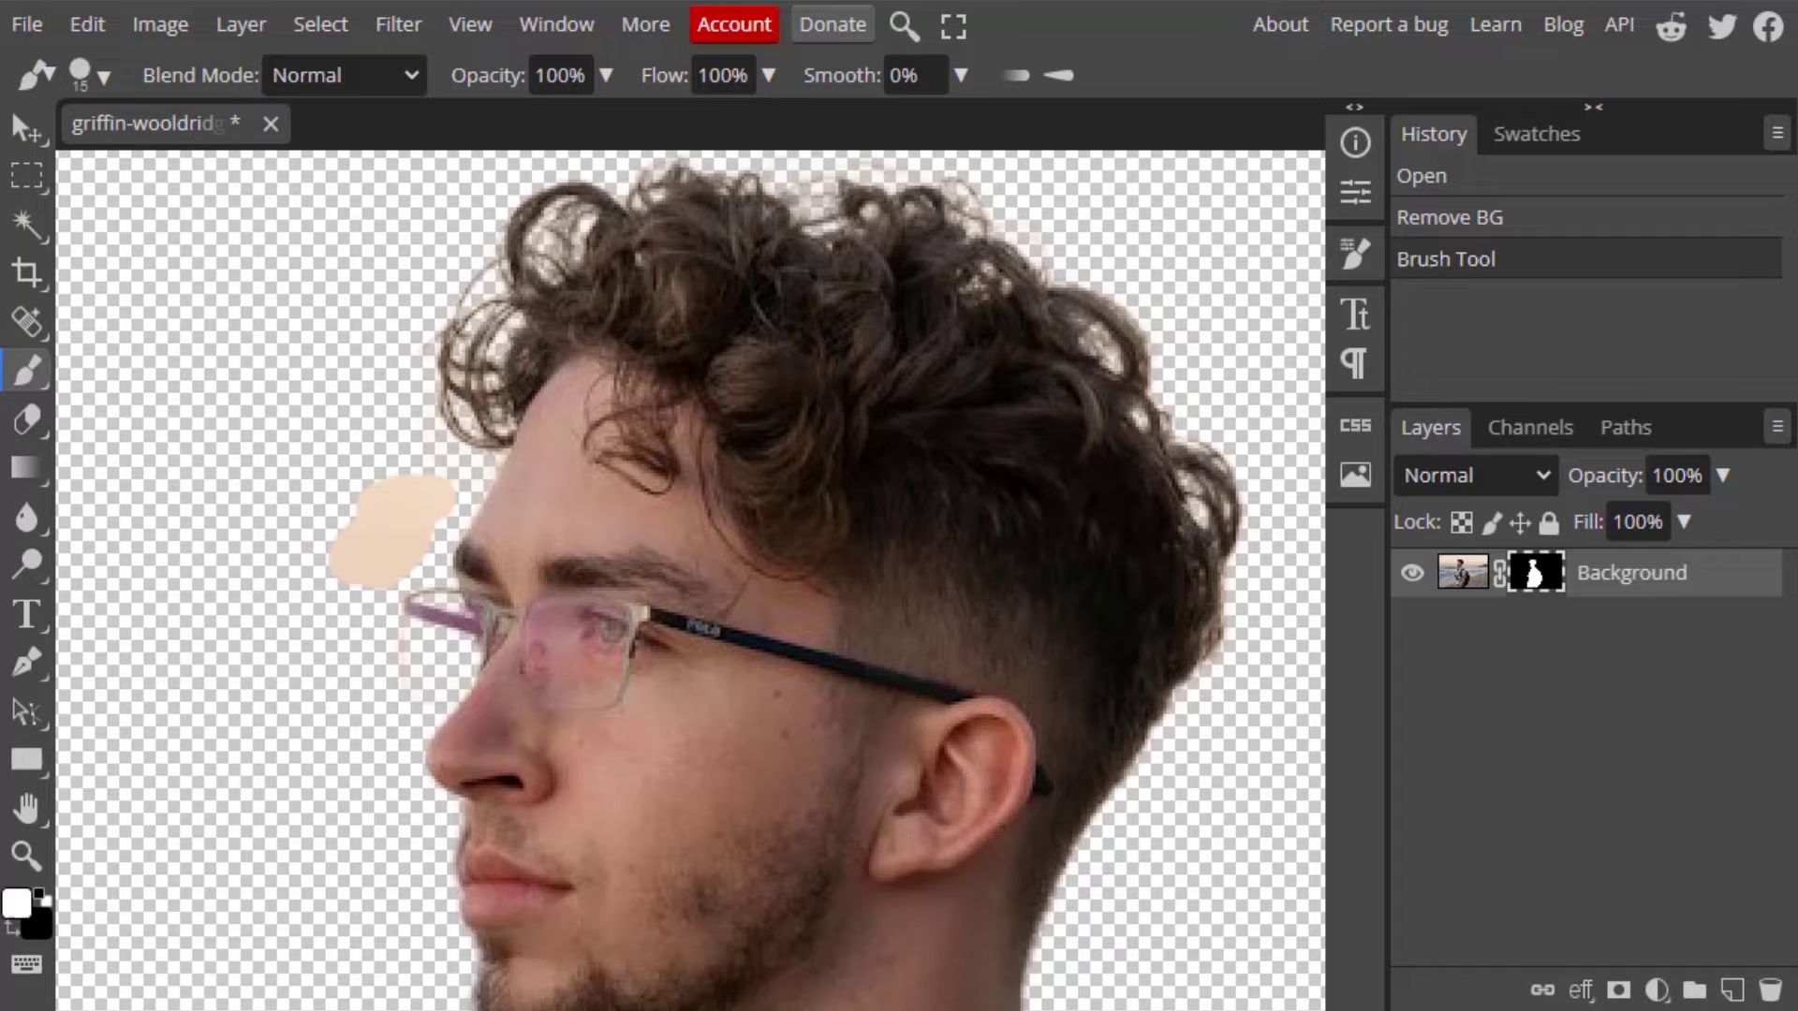
{"action": "key", "text": "ctrl+z"}
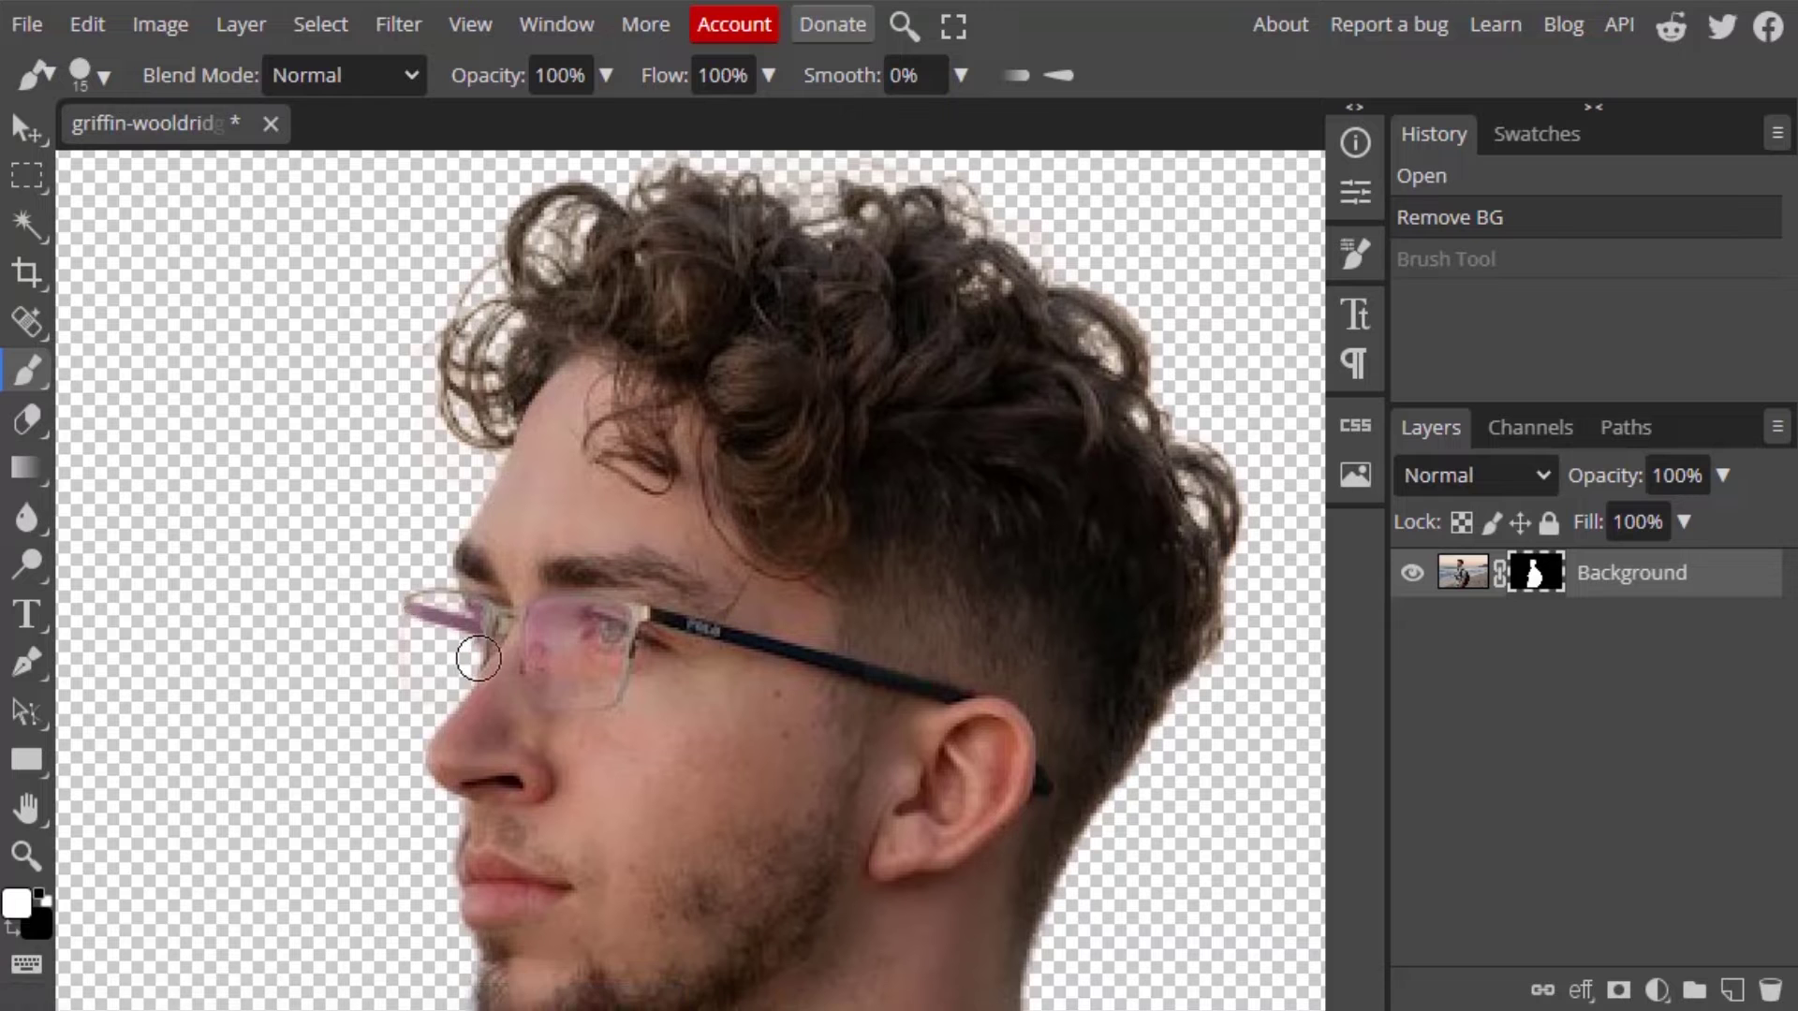
{"action": "scroll", "coordinate": [398, 636], "scroll_direction": "up", "scroll_amount": 4}
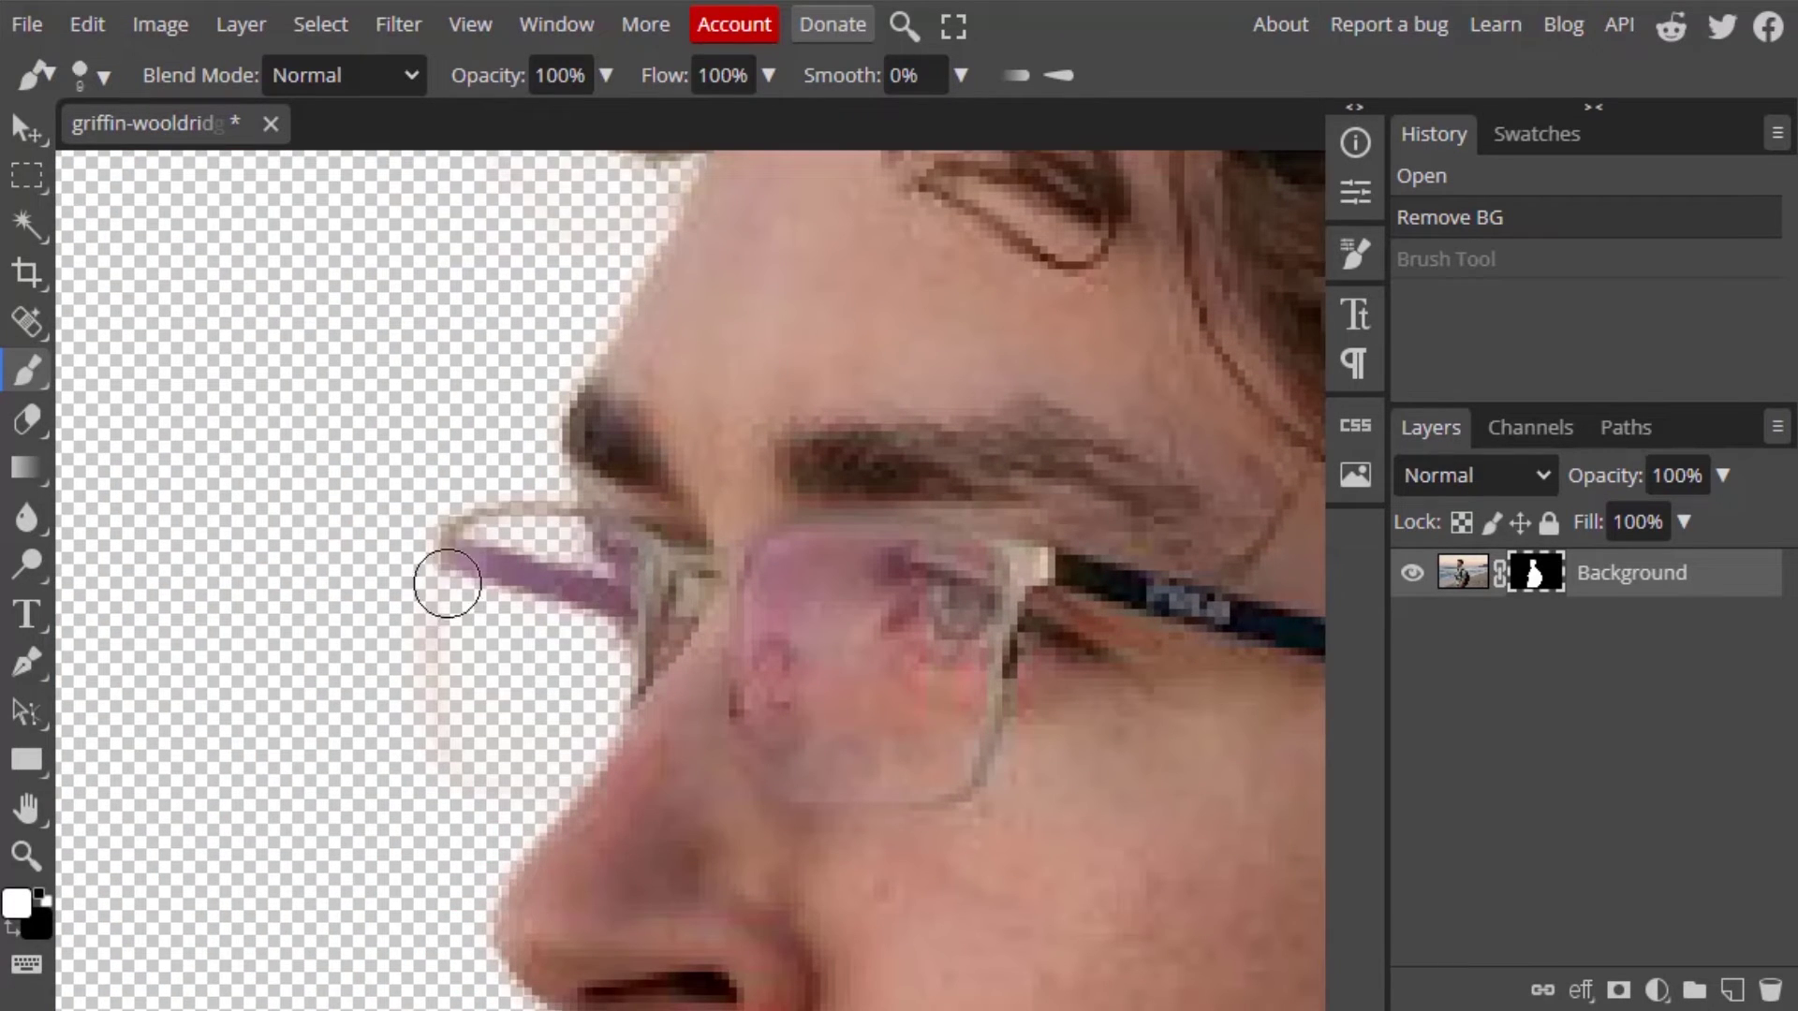
{"action": "key", "text": "bracketleft"}
{"action": "mouse_move", "coordinate": [448, 583]}
{"action": "left_mouse_down"}
{"action": "mouse_move", "coordinate": [434, 562]}
{"action": "mouse_move", "coordinate": [494, 774]}
{"action": "mouse_move", "coordinate": [525, 782]}
{"action": "left_mouse_up"}
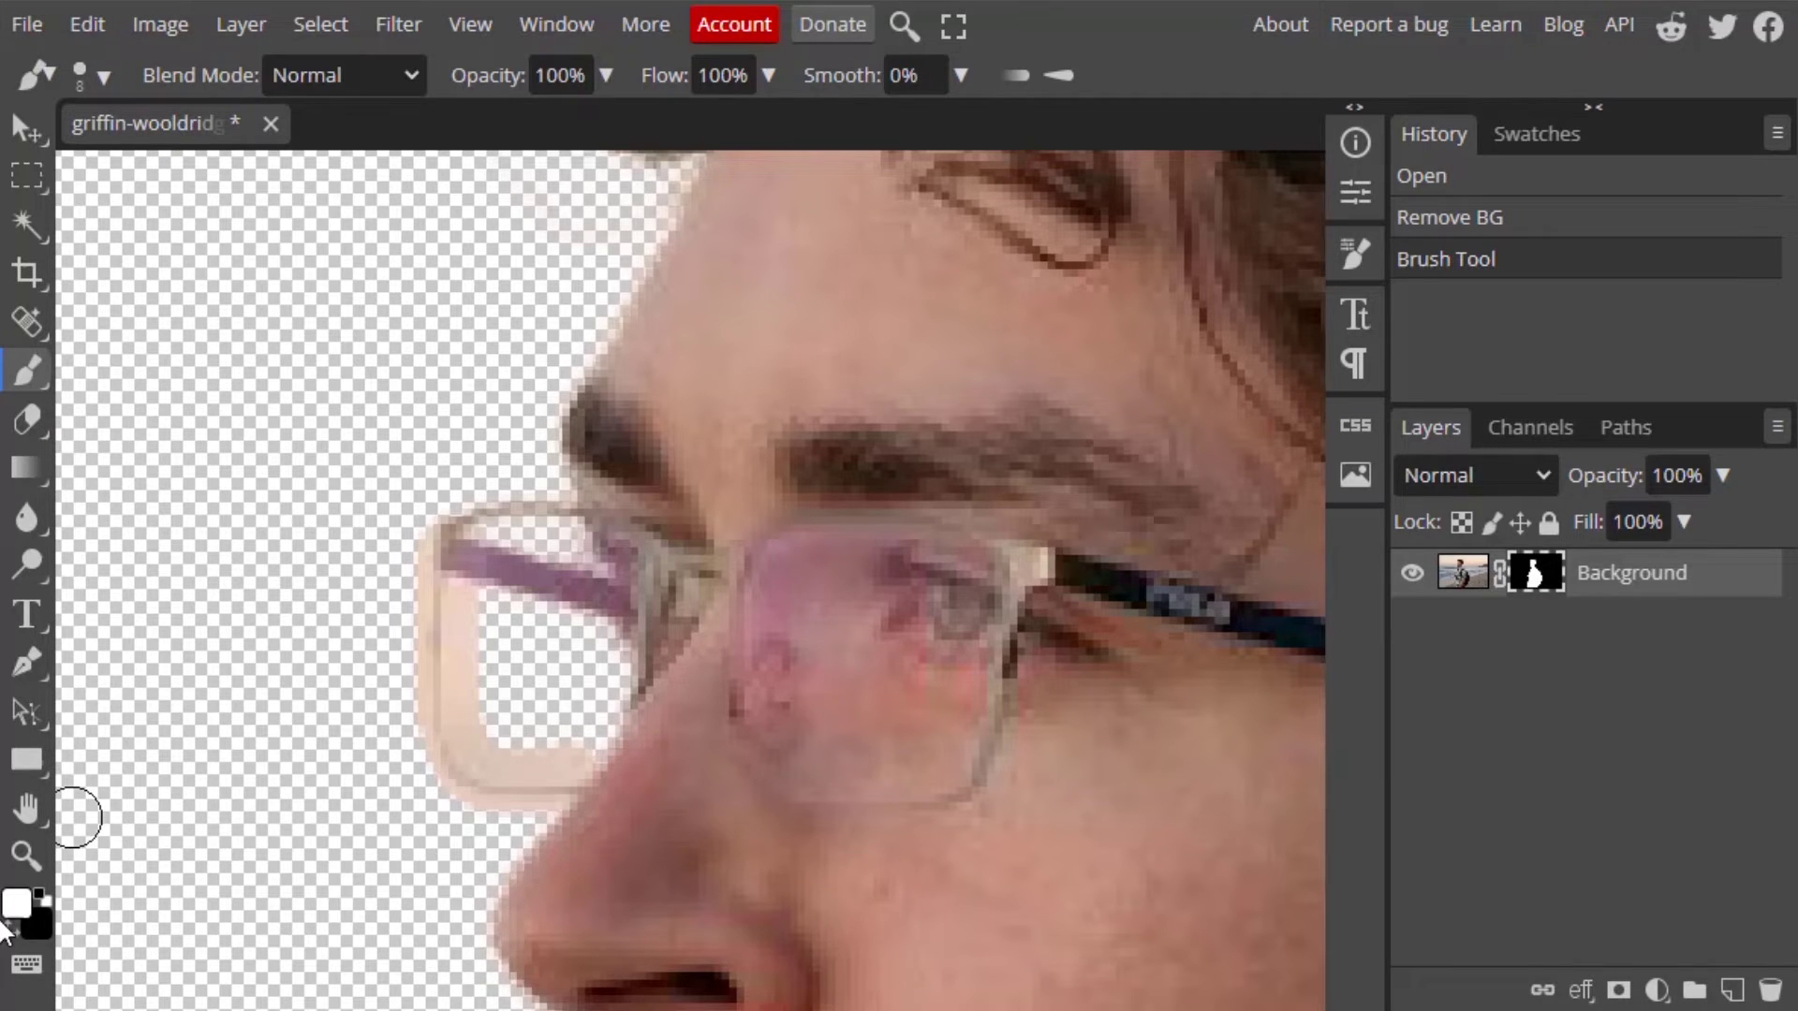
Paint black on the mask to hide the fill inside the glasses and near the nose.
{"action": "left_click", "coordinate": [13, 923]}
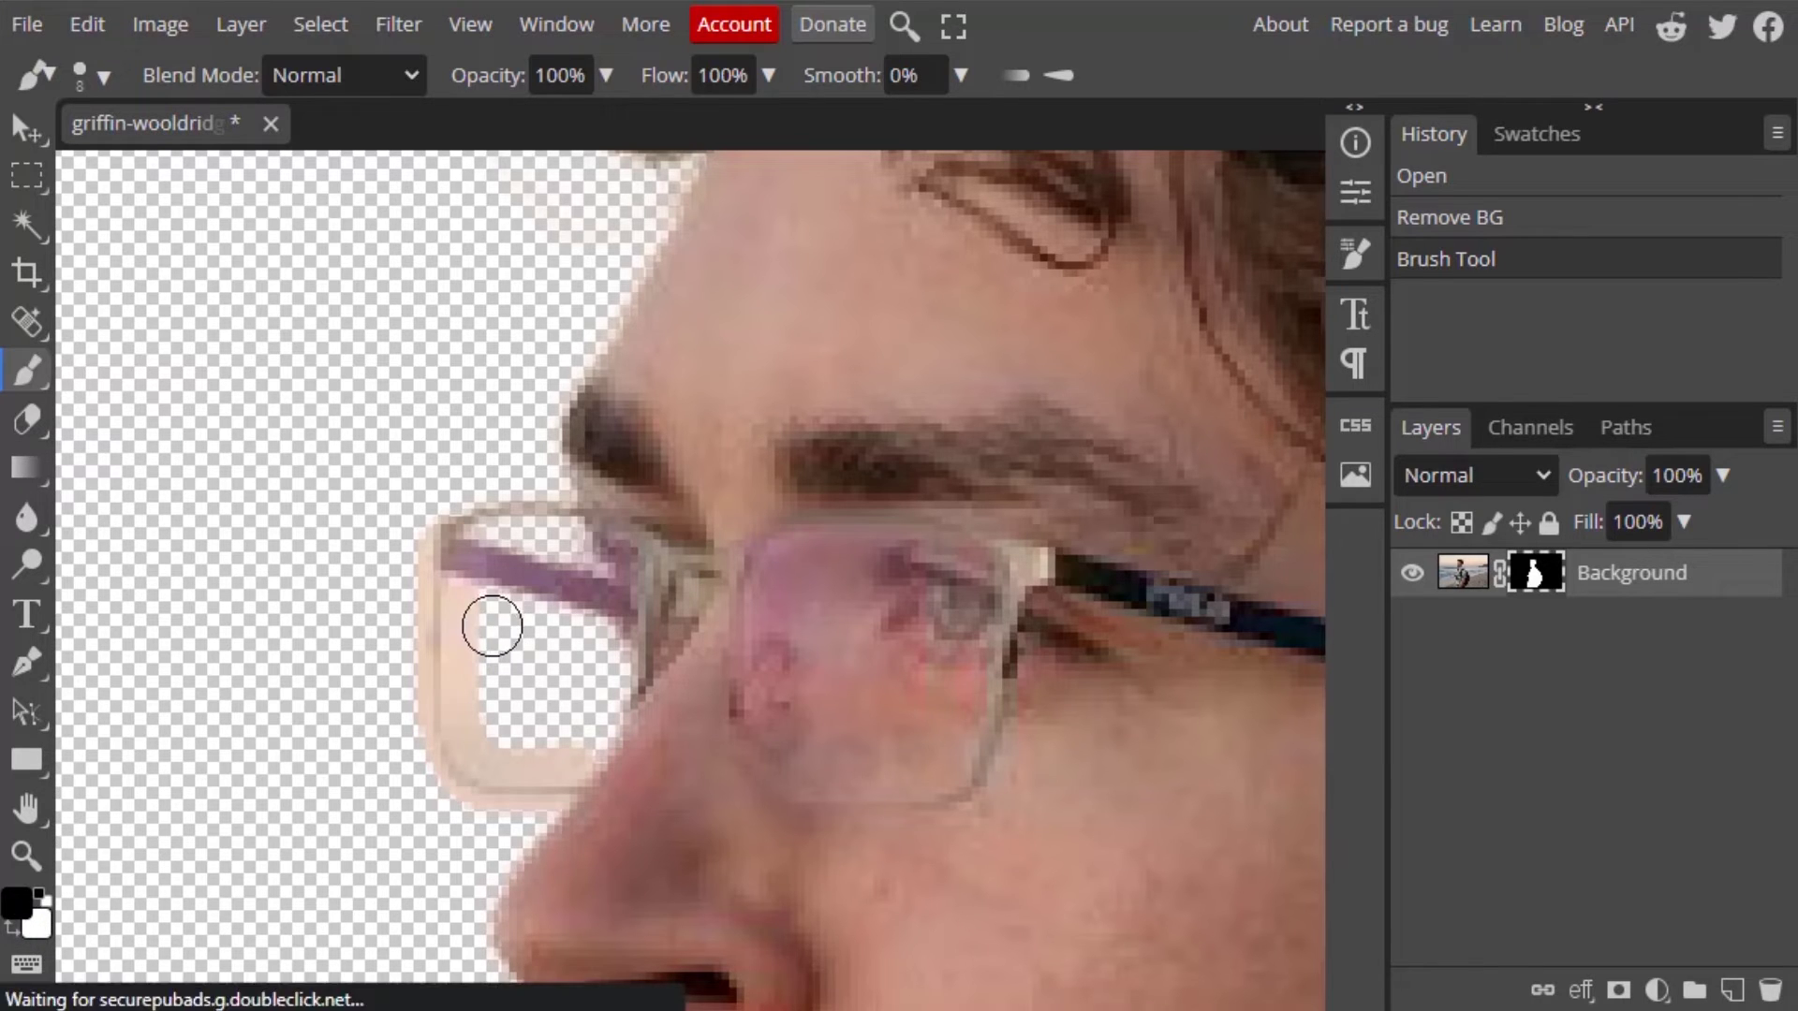
{"action": "mouse_move", "coordinate": [477, 609]}
{"action": "left_mouse_down"}
{"action": "mouse_move", "coordinate": [486, 706]}
{"action": "mouse_move", "coordinate": [465, 718]}
{"action": "mouse_move", "coordinate": [502, 746]}
{"action": "mouse_move", "coordinate": [564, 748]}
{"action": "mouse_move", "coordinate": [553, 736]}
{"action": "left_mouse_up"}
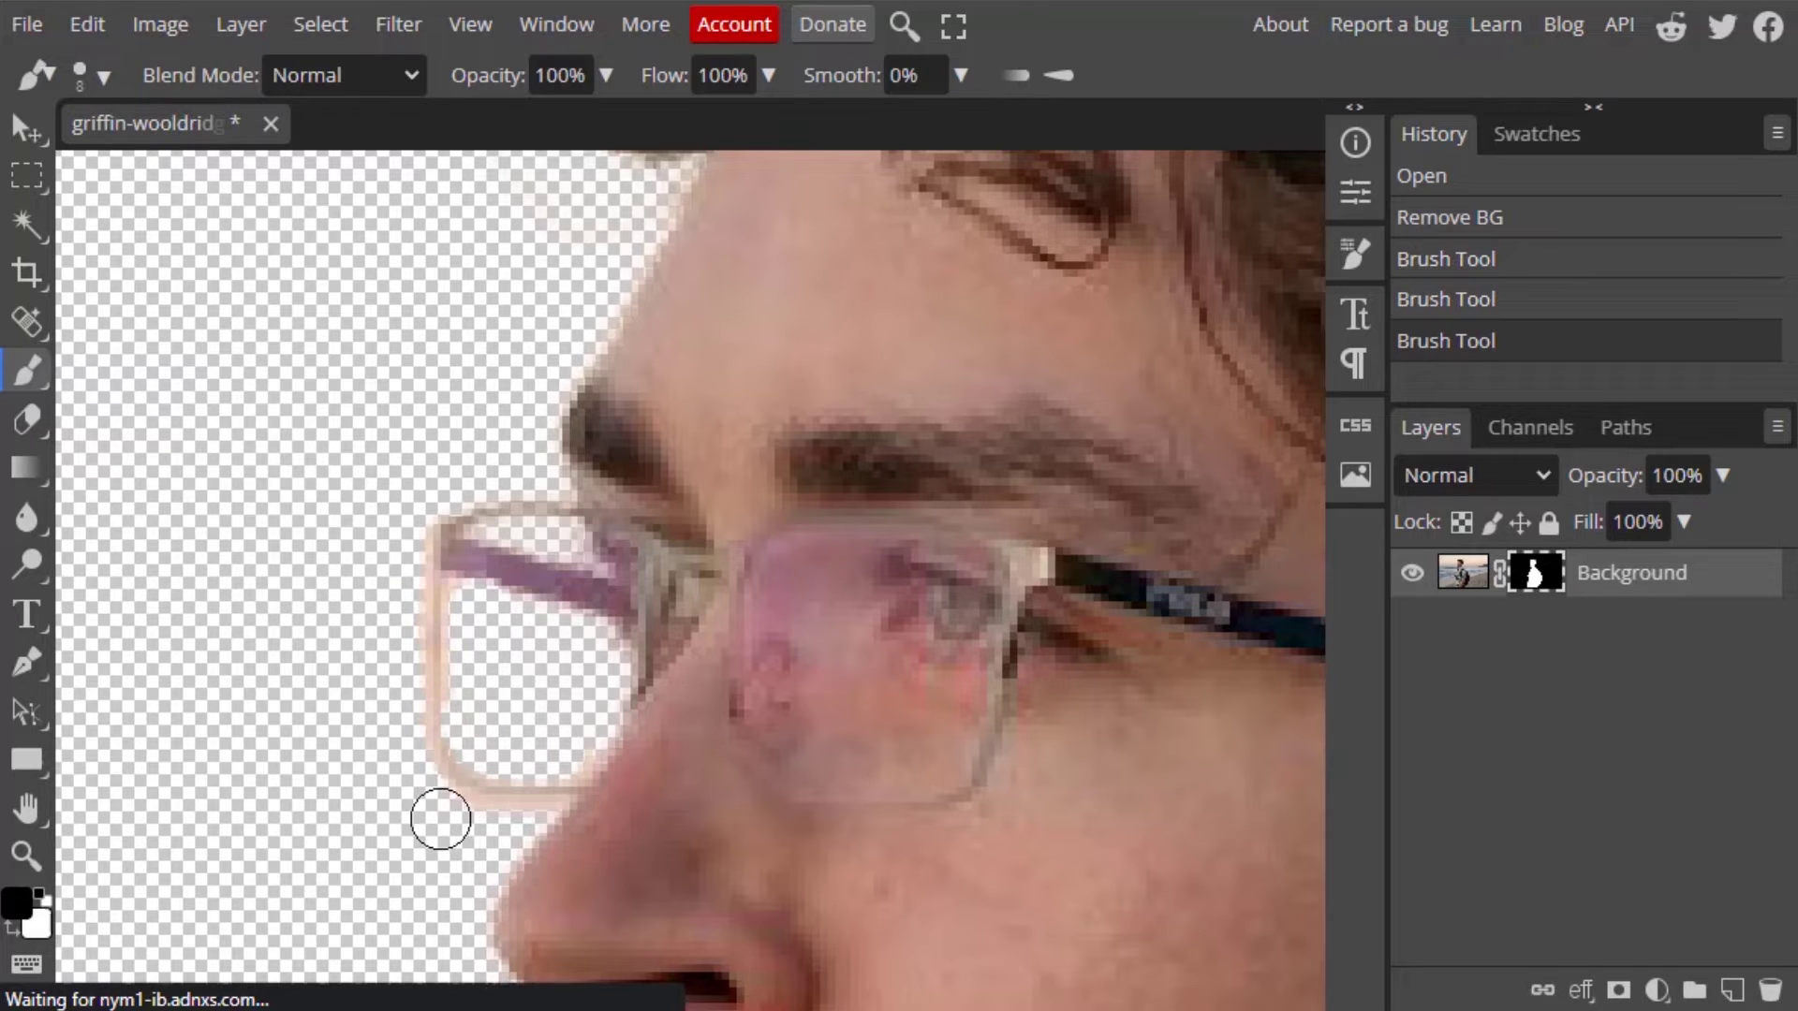
{"action": "left_click_drag", "start_coordinate": [482, 837], "coordinate": [505, 806]}
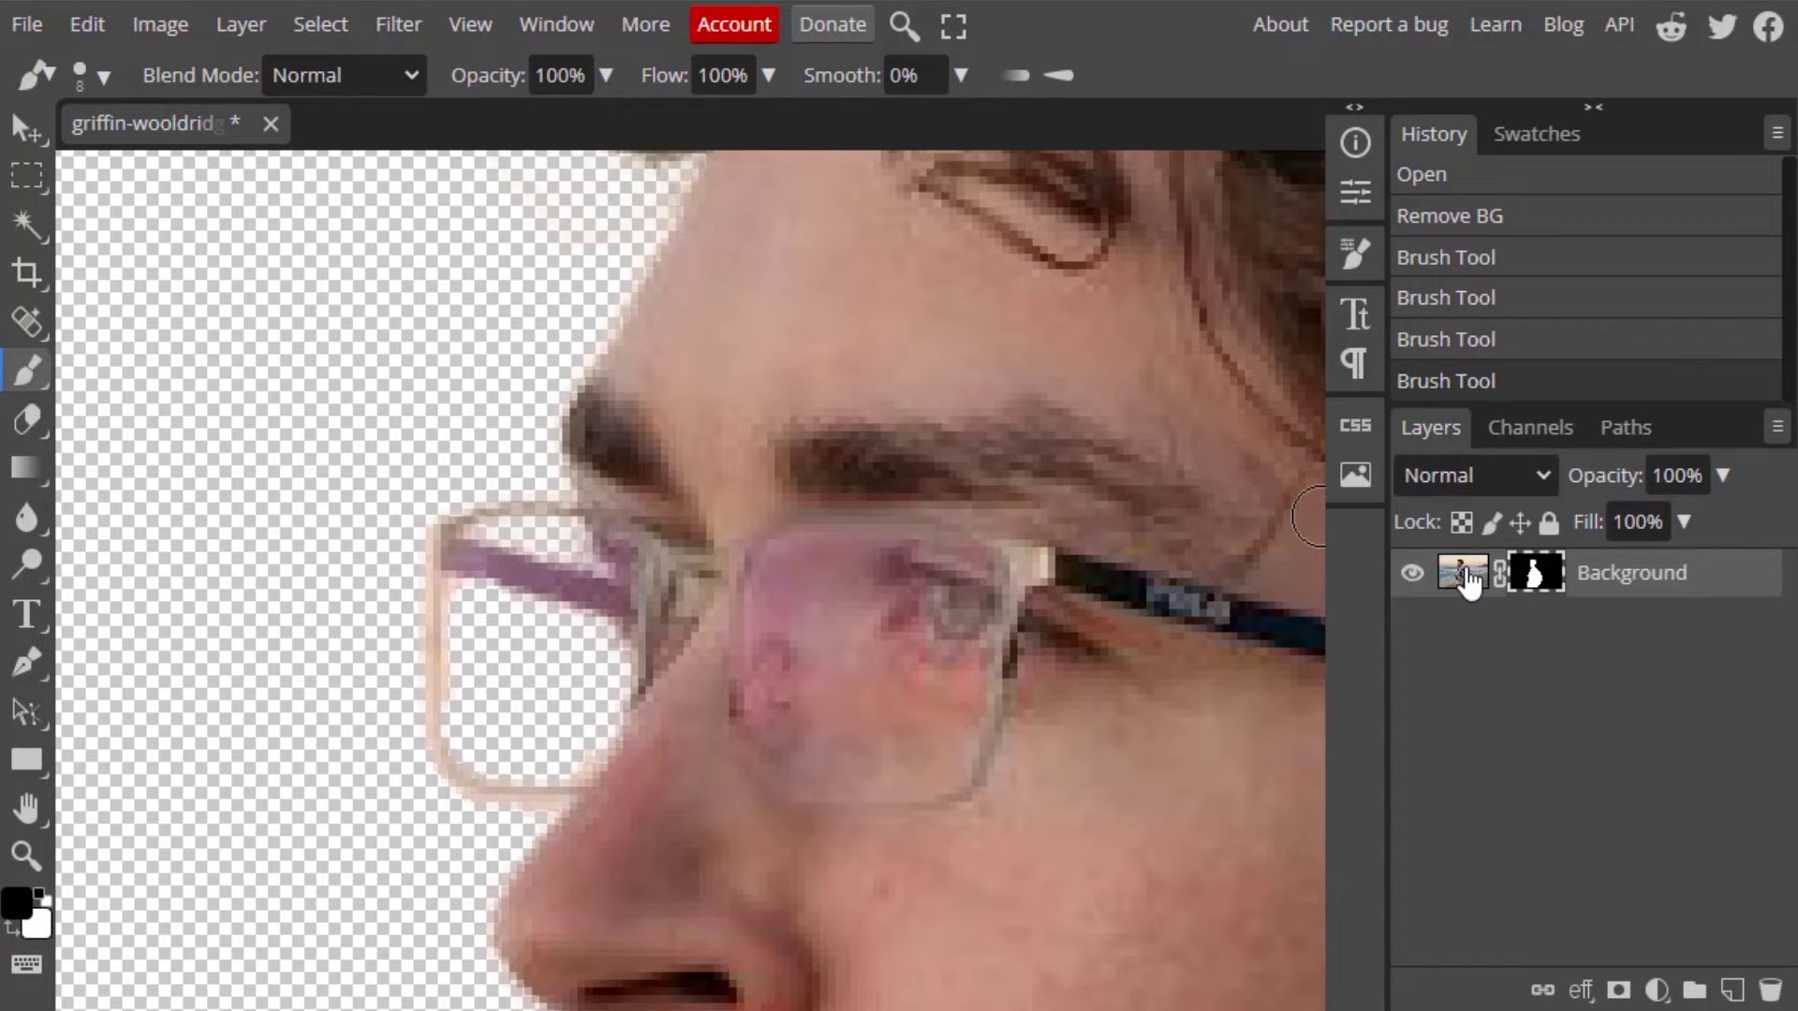
{"action": "key", "text": "ctrl+0"}
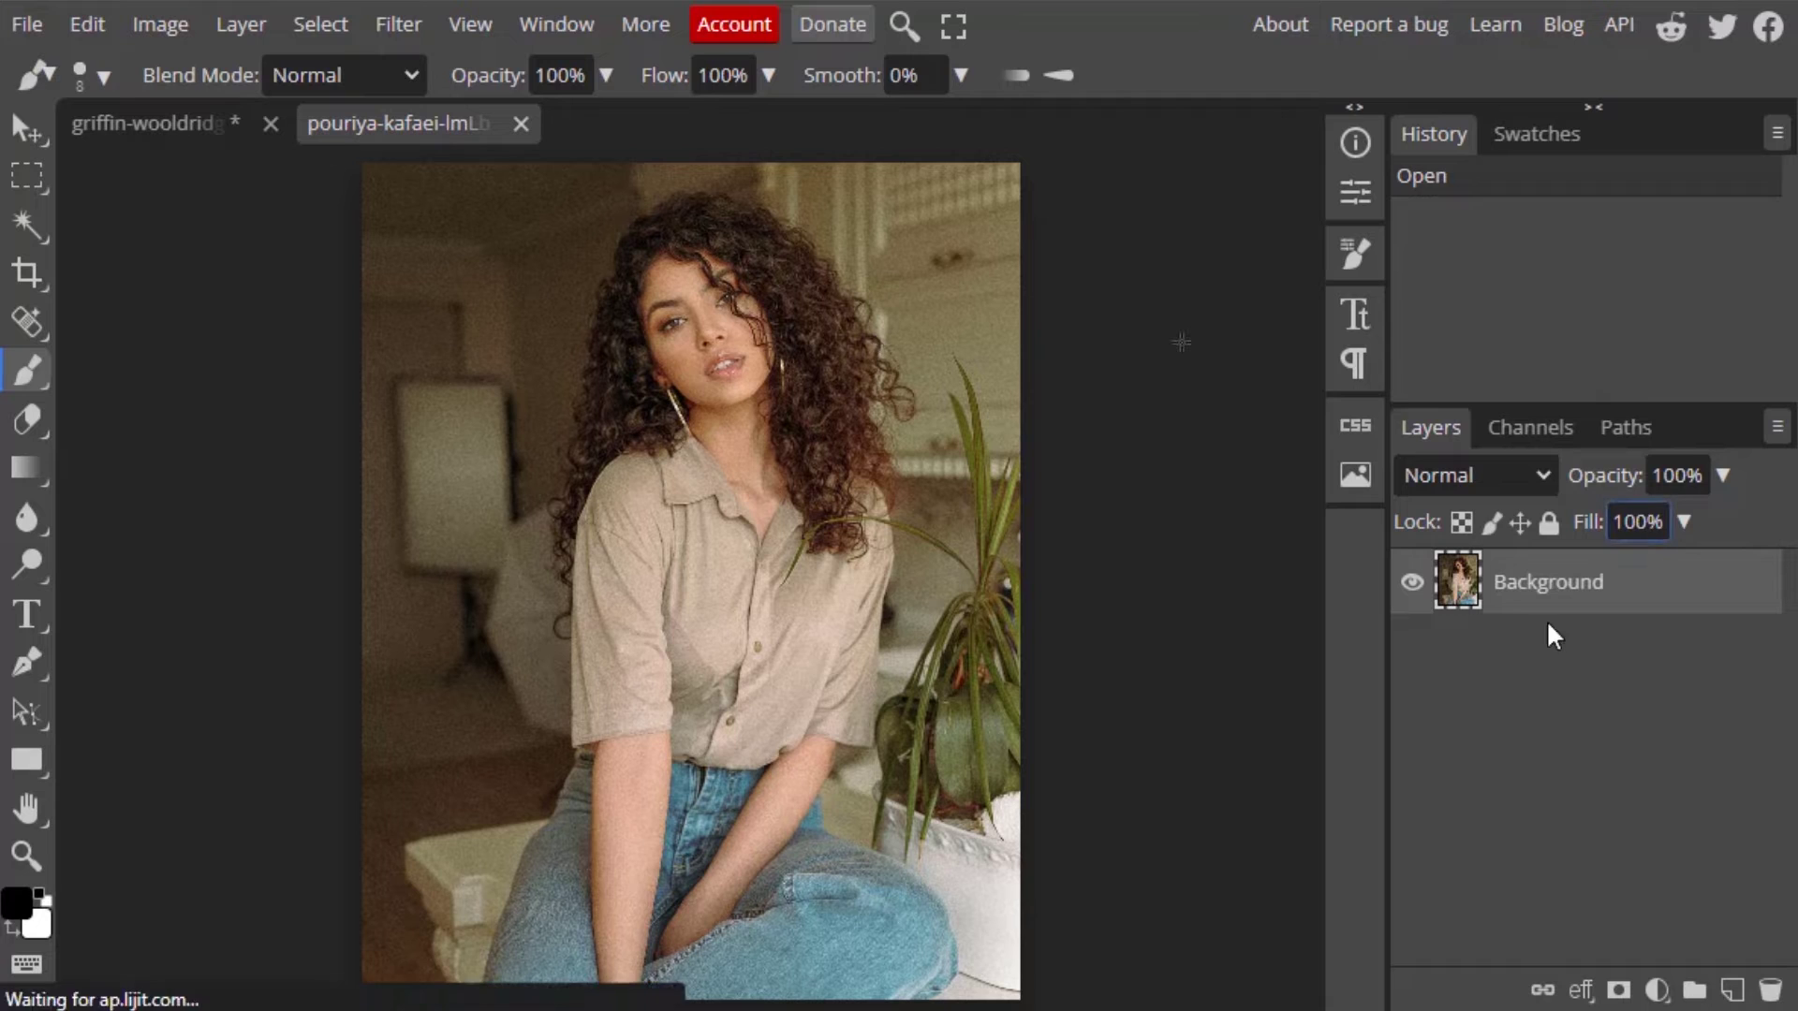
Run Select > Remove BG on the woman's photo, bringing up the premium usage notice.
{"action": "left_click", "coordinate": [345, 25]}
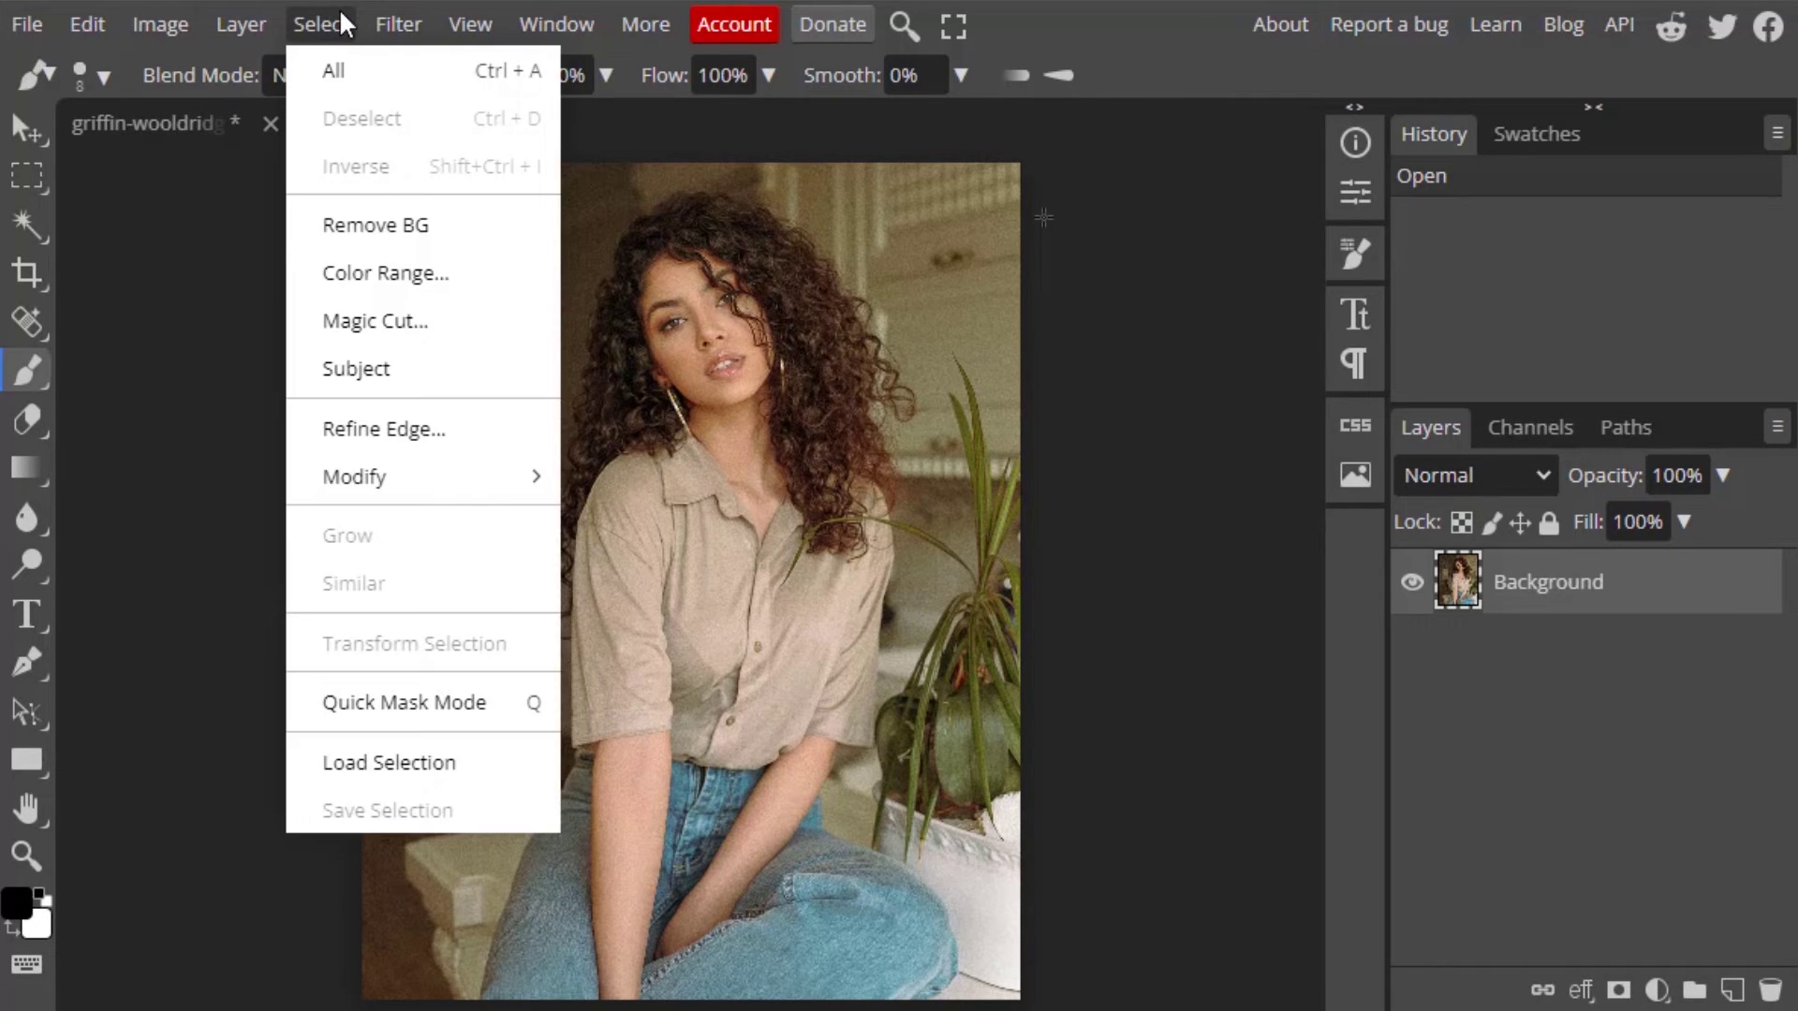
{"action": "left_click", "coordinate": [412, 225]}
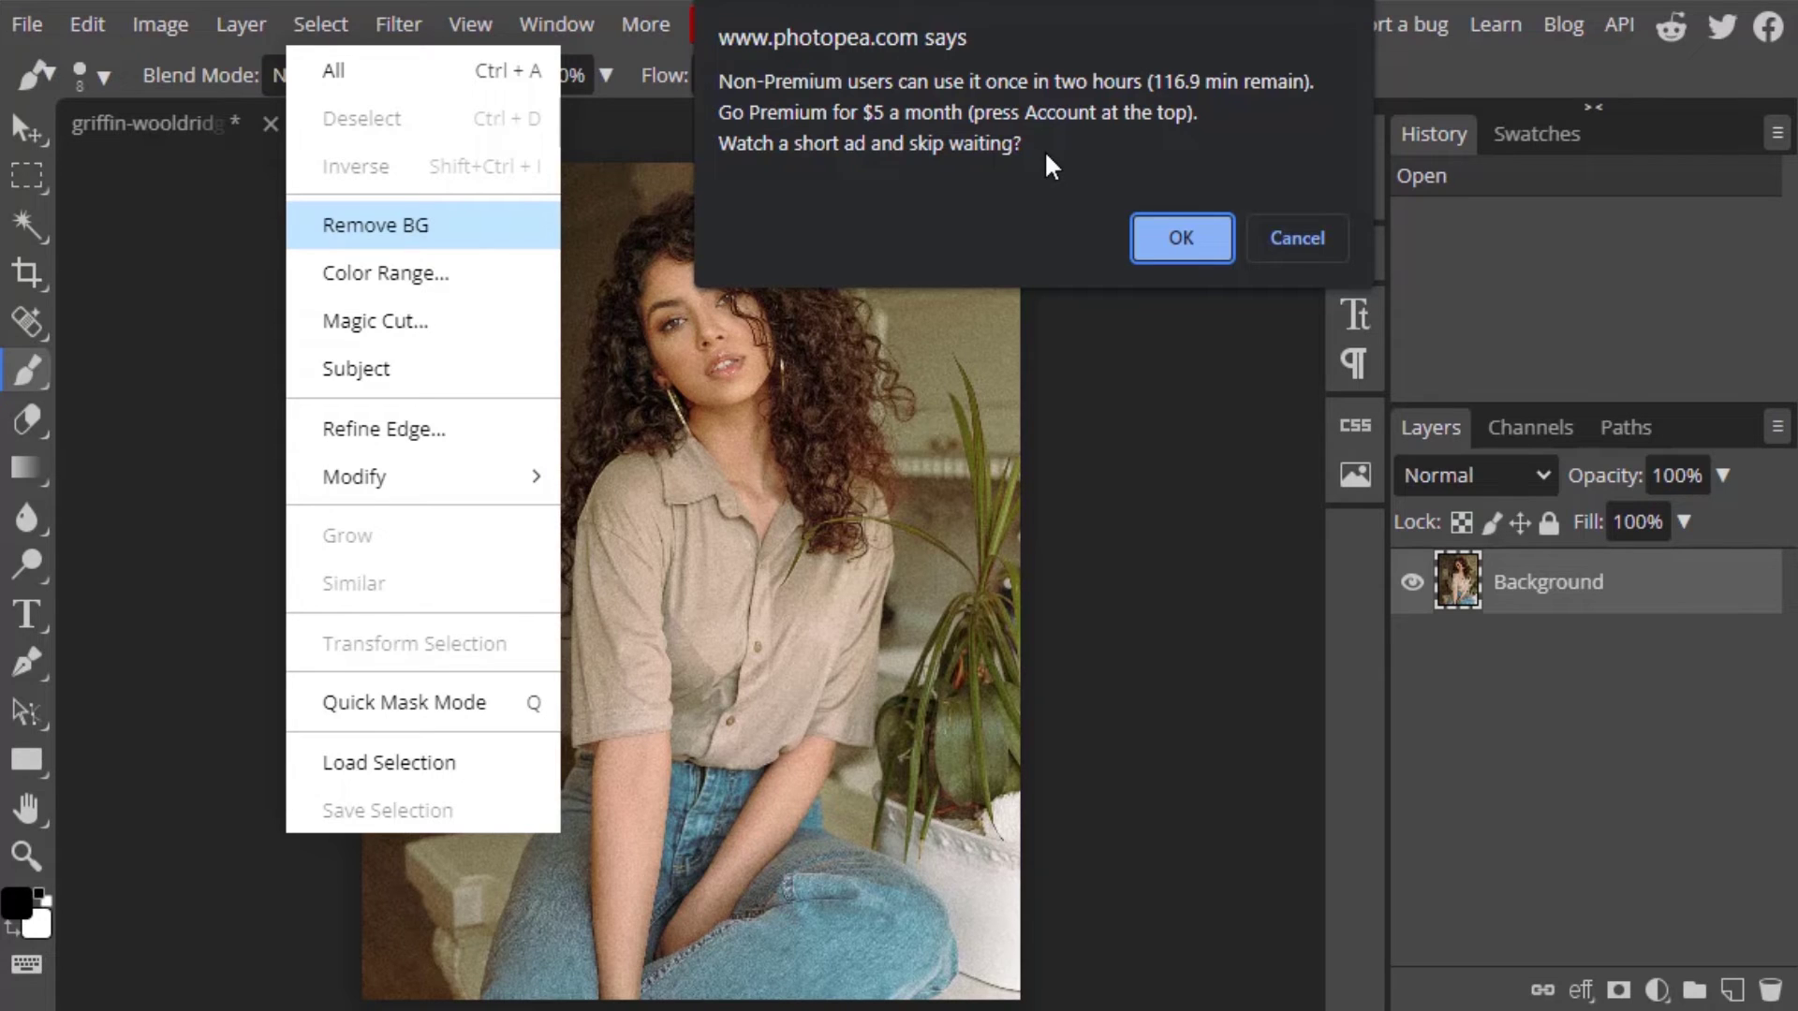
Accept the usage notice to cut out the woman, then zoom in on the result.
{"action": "left_click", "coordinate": [1148, 238]}
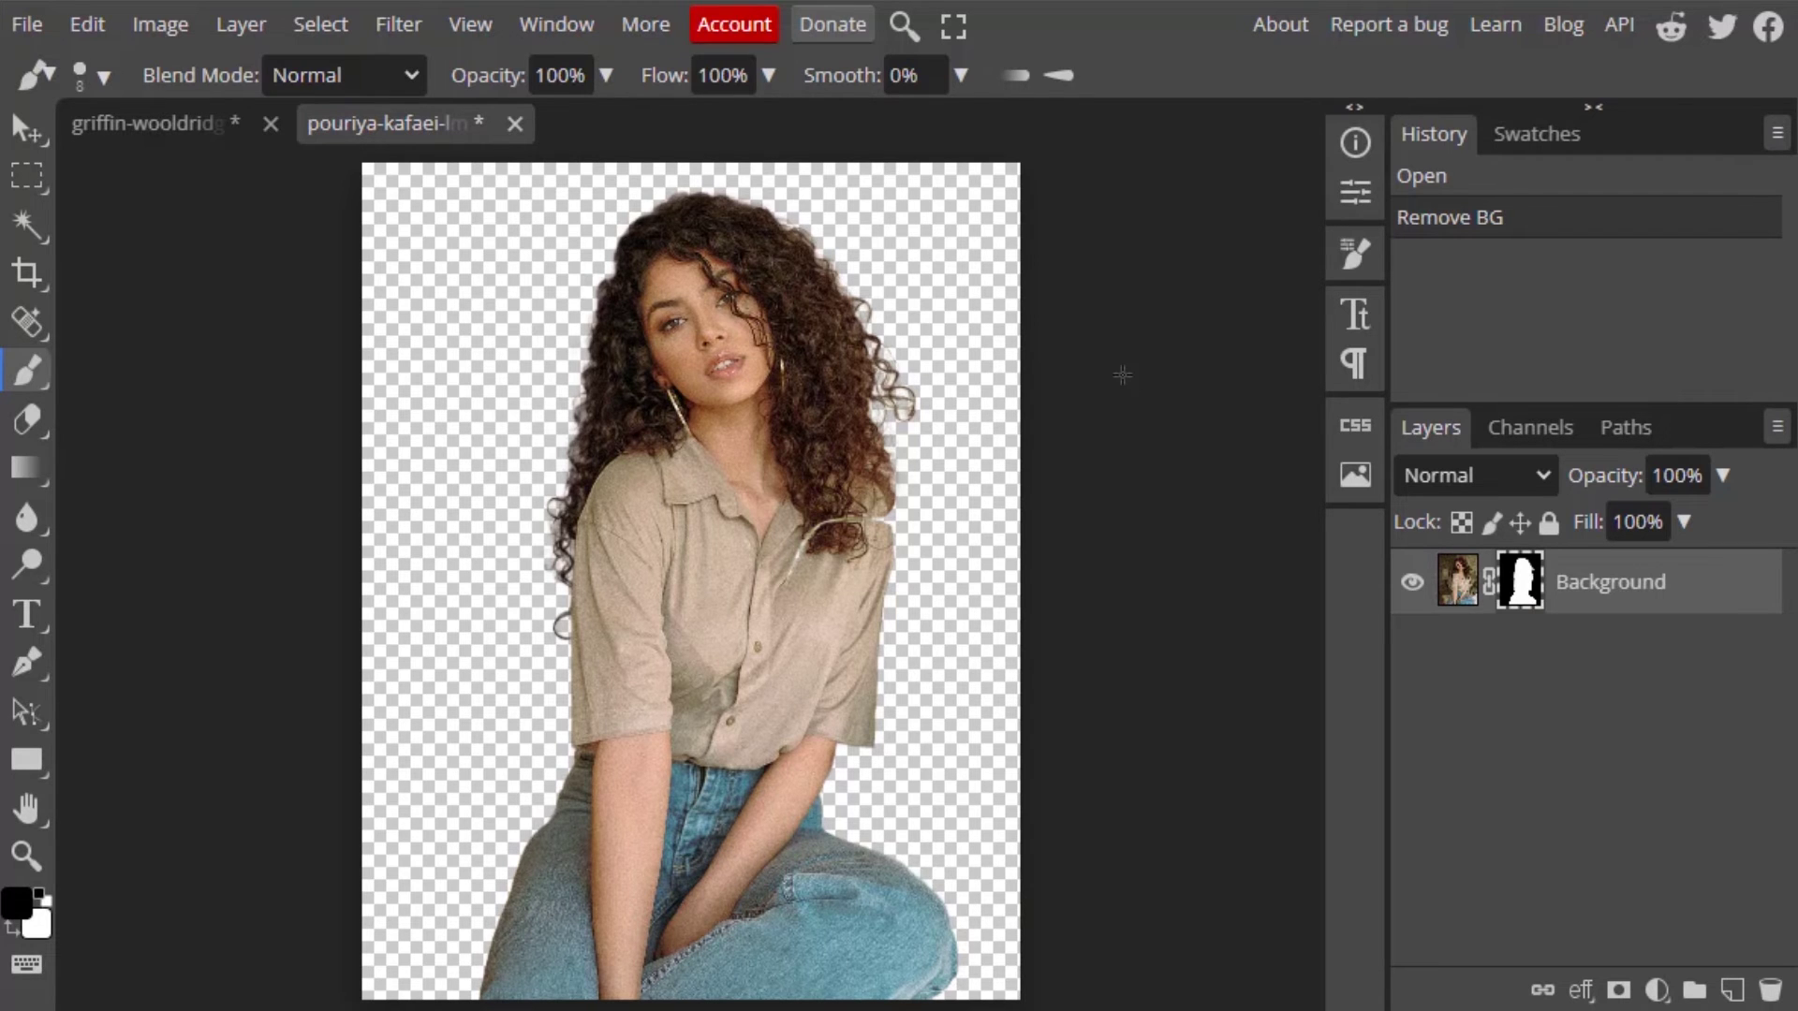
{"action": "scroll", "coordinate": [1123, 375], "scroll_direction": "up", "scroll_amount": 3}
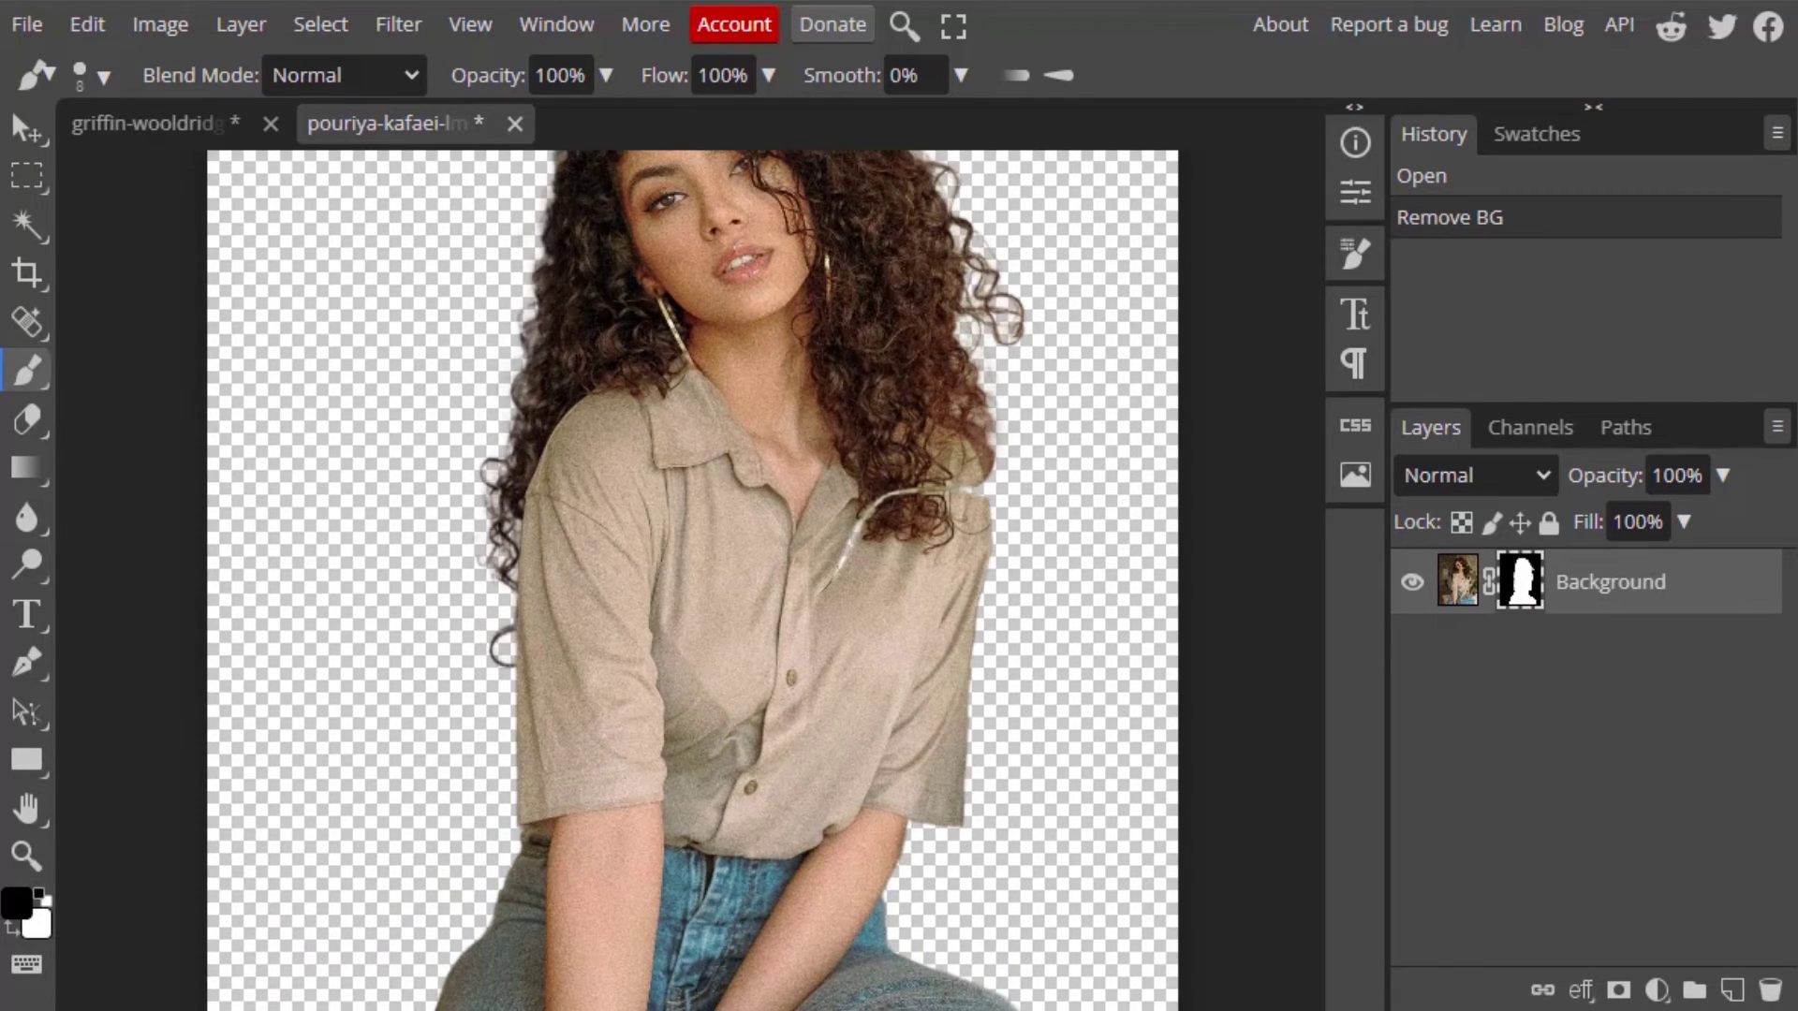
{"action": "scroll", "coordinate": [1123, 375], "scroll_direction": "up", "scroll_amount": 3}
{"action": "scroll", "coordinate": [1123, 375], "scroll_direction": "down", "scroll_amount": 3}
{"action": "scroll", "coordinate": [436, 724], "scroll_direction": "up", "scroll_amount": 4}
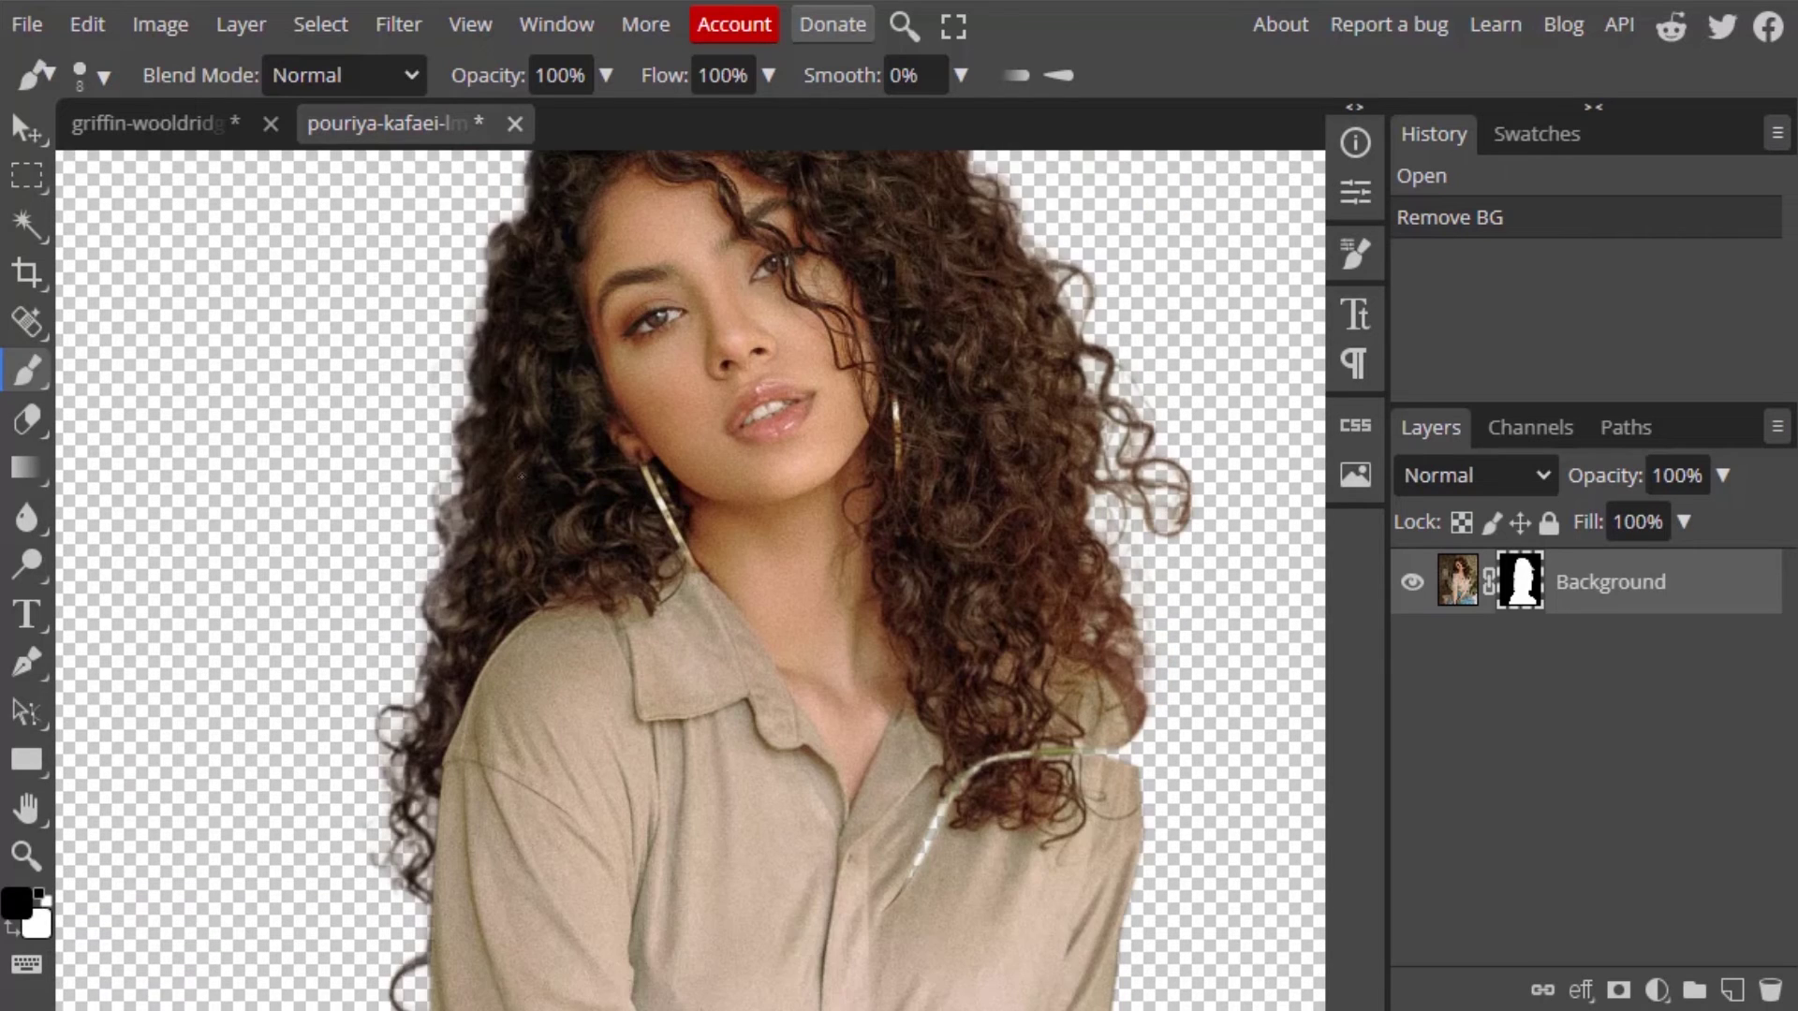
{"action": "scroll", "coordinate": [403, 839], "scroll_direction": "up", "scroll_amount": 3}
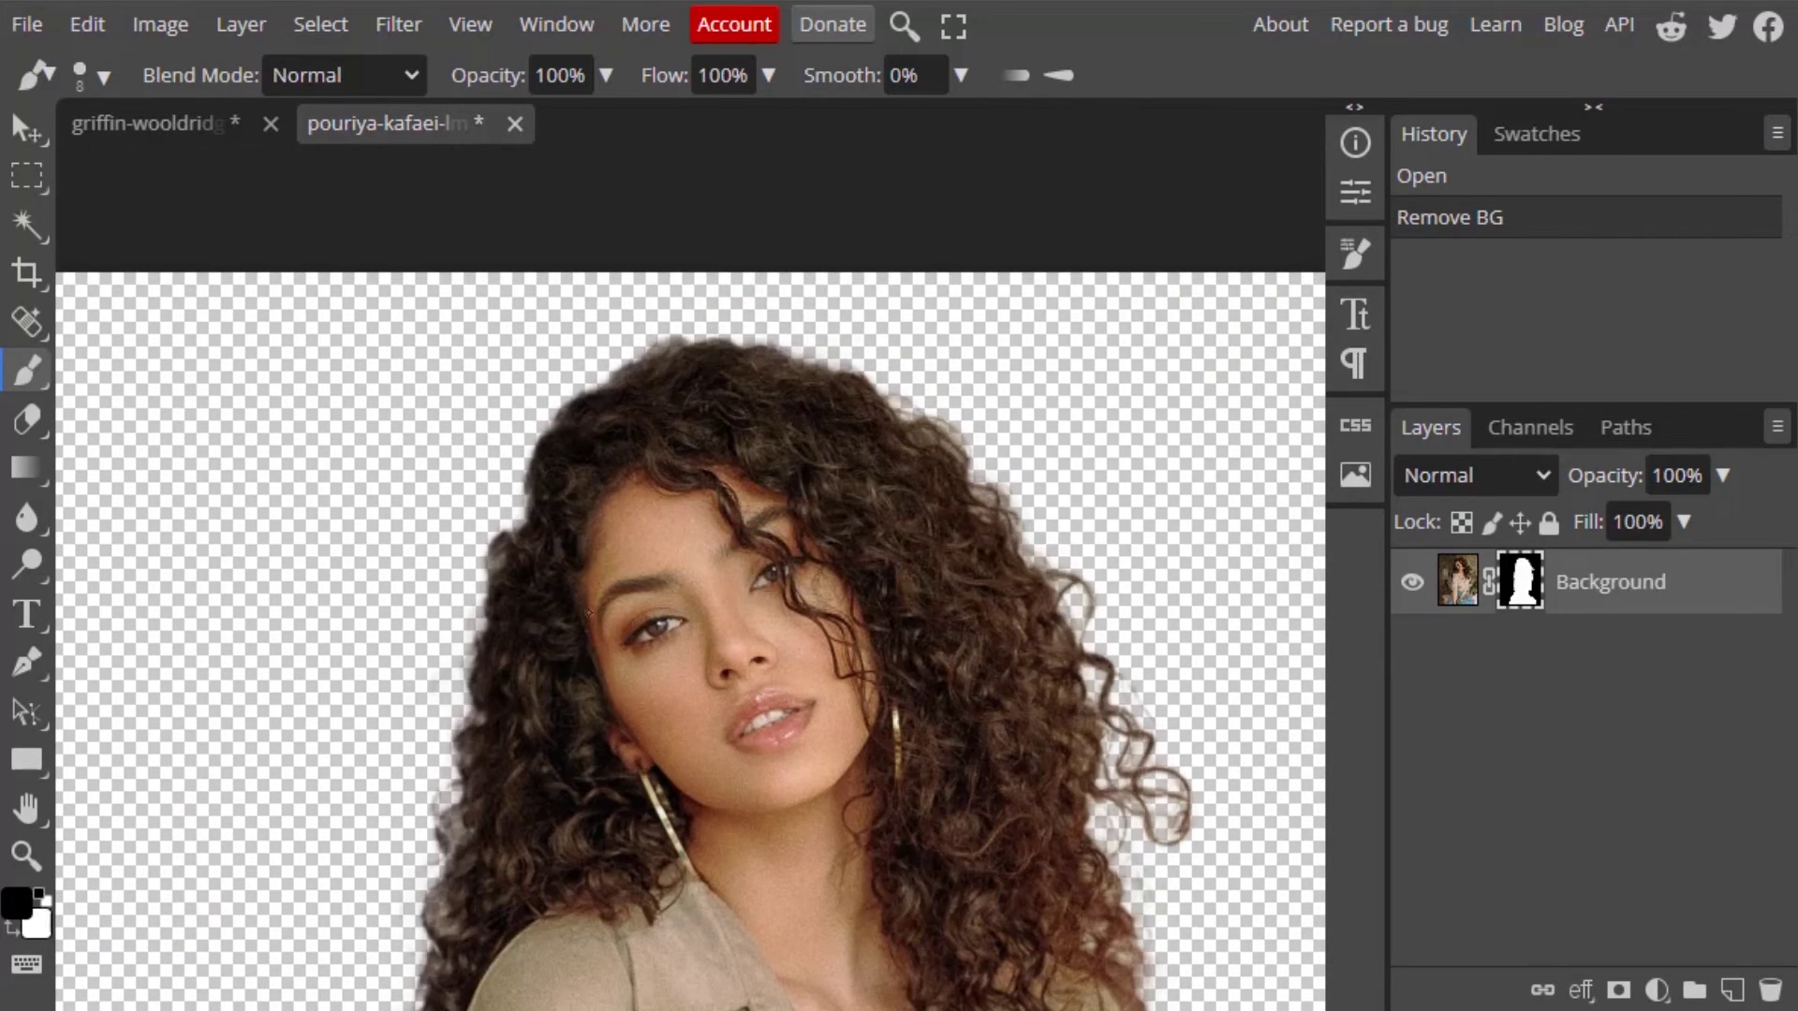
{"action": "scroll", "coordinate": [999, 545], "scroll_direction": "down", "scroll_amount": 3}
{"action": "scroll", "coordinate": [1055, 523], "scroll_direction": "down", "scroll_amount": 2}
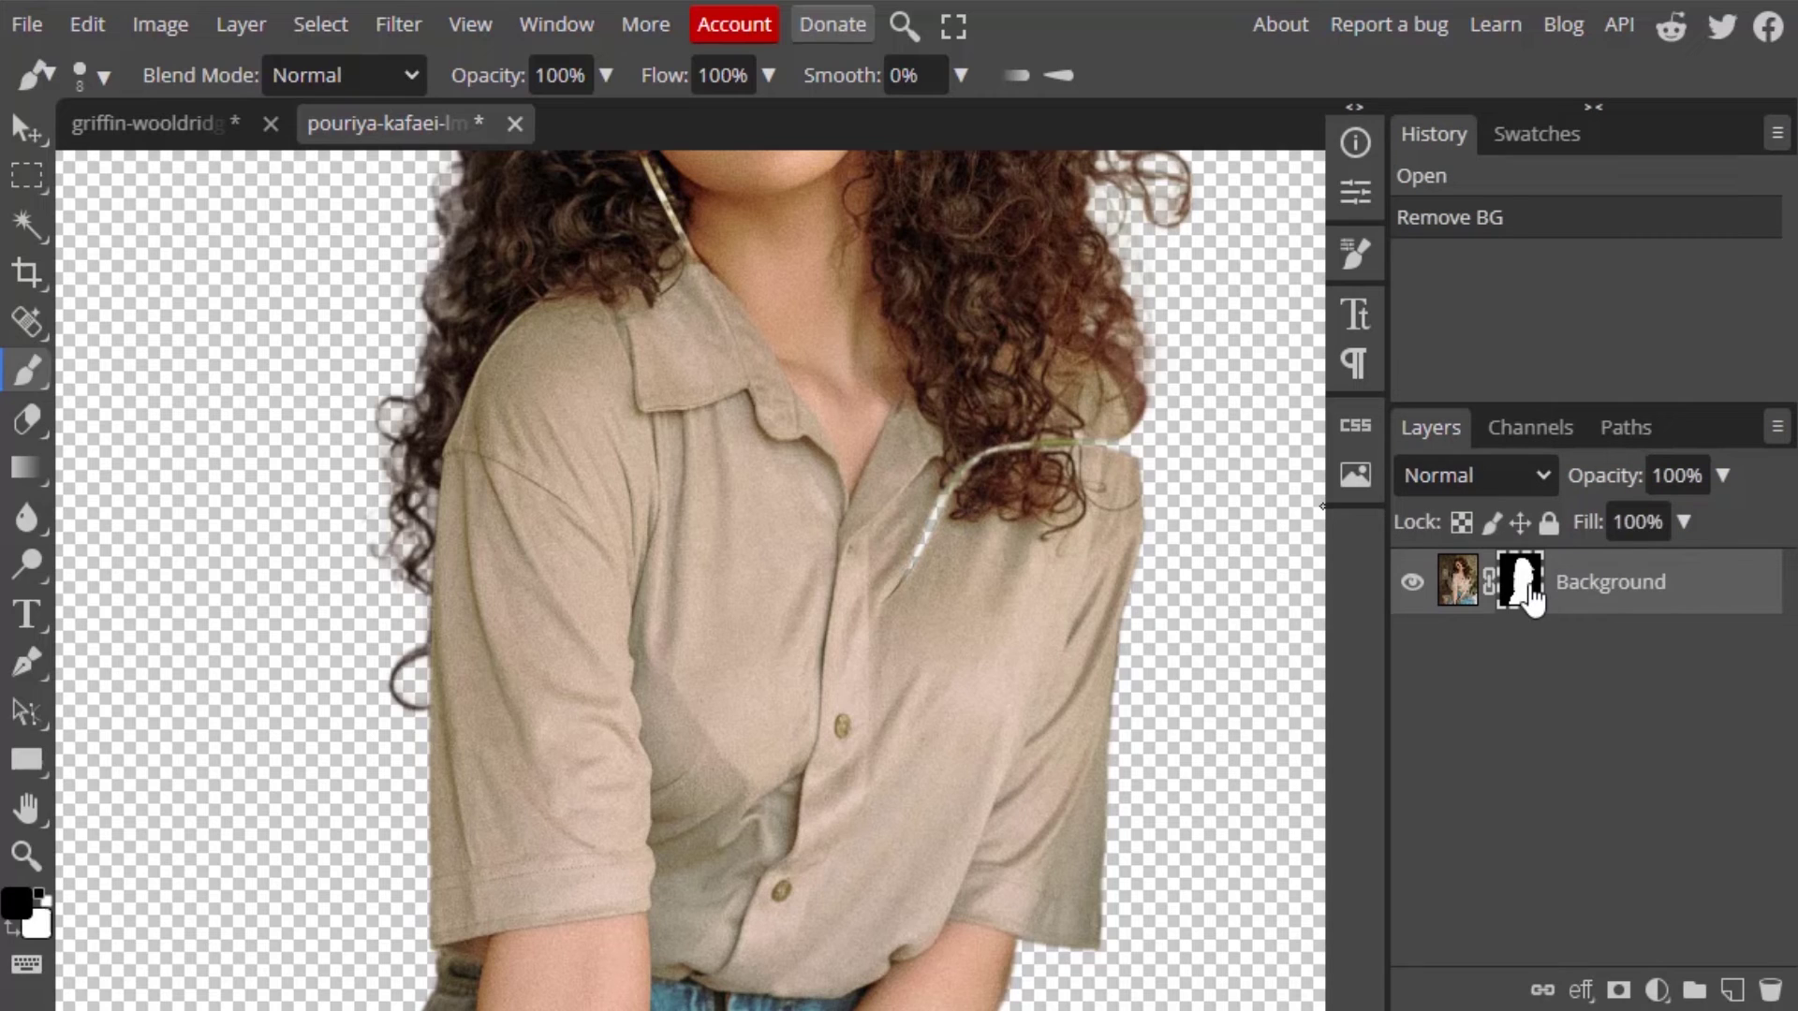
Paint white with a larger brush to restore the plant stem across her shoulder, checking the mask.
{"action": "right_click", "coordinate": [27, 371]}
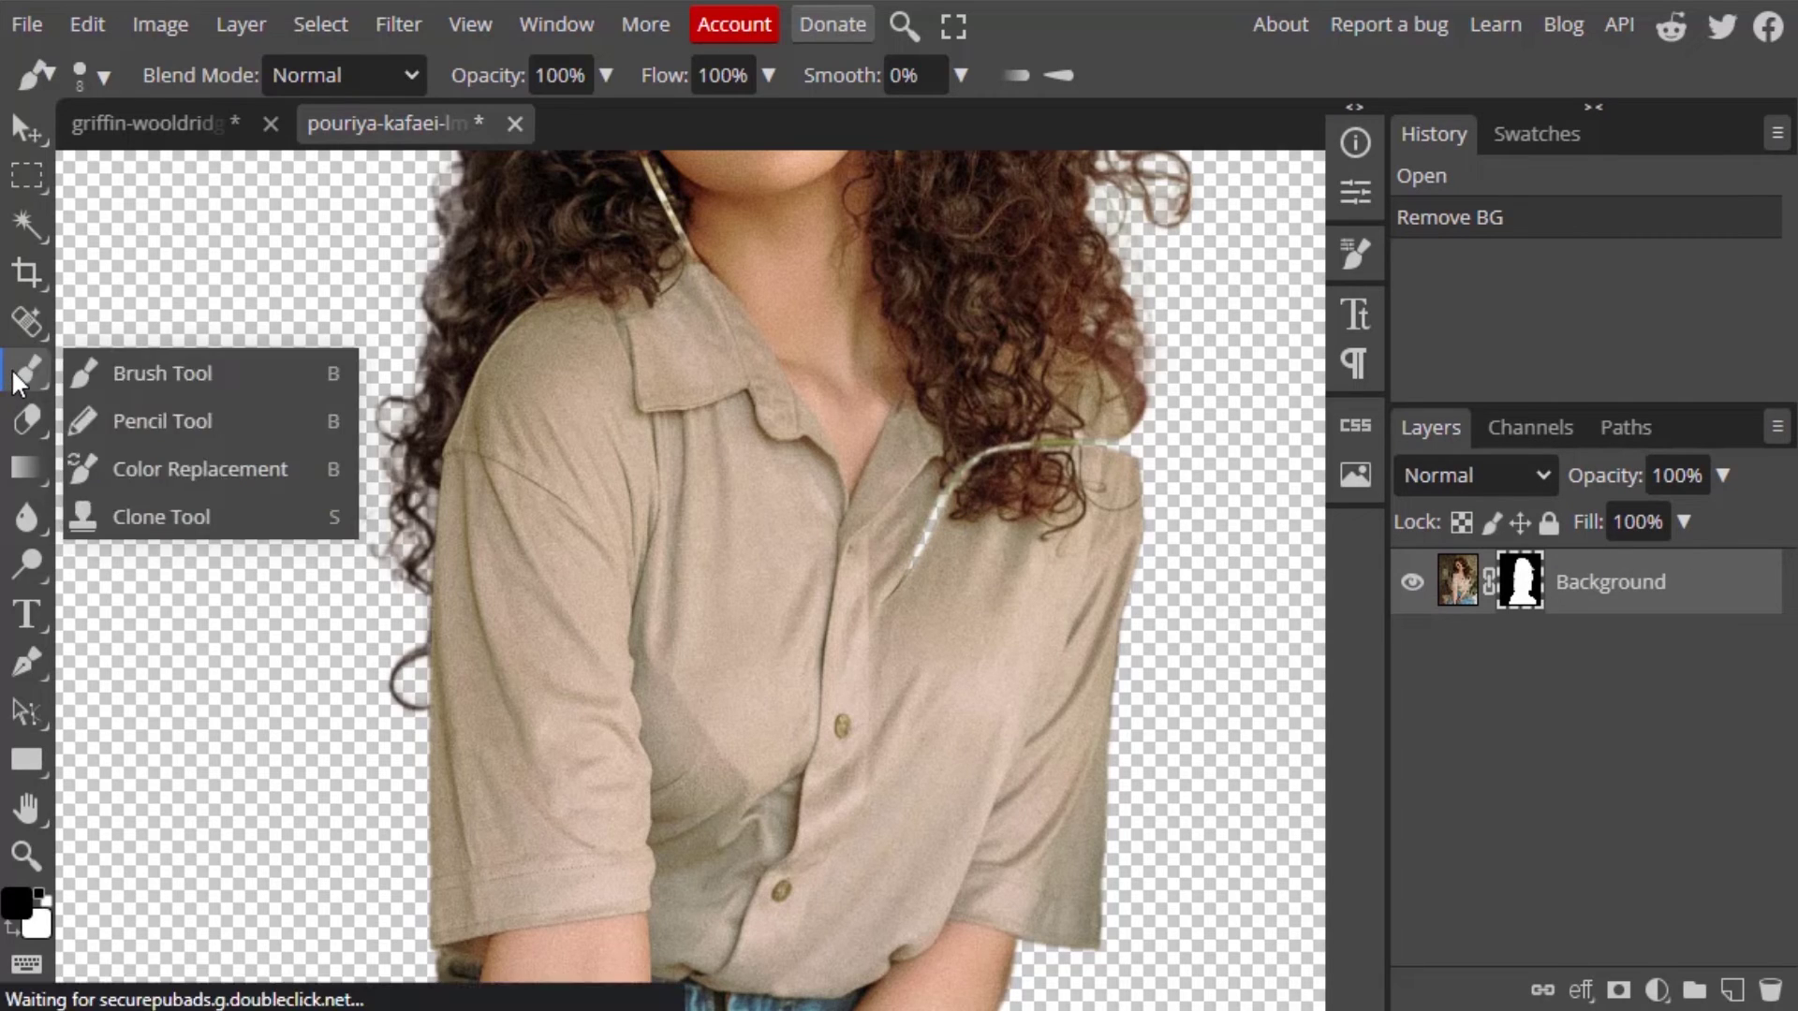
{"action": "left_click", "coordinate": [89, 374]}
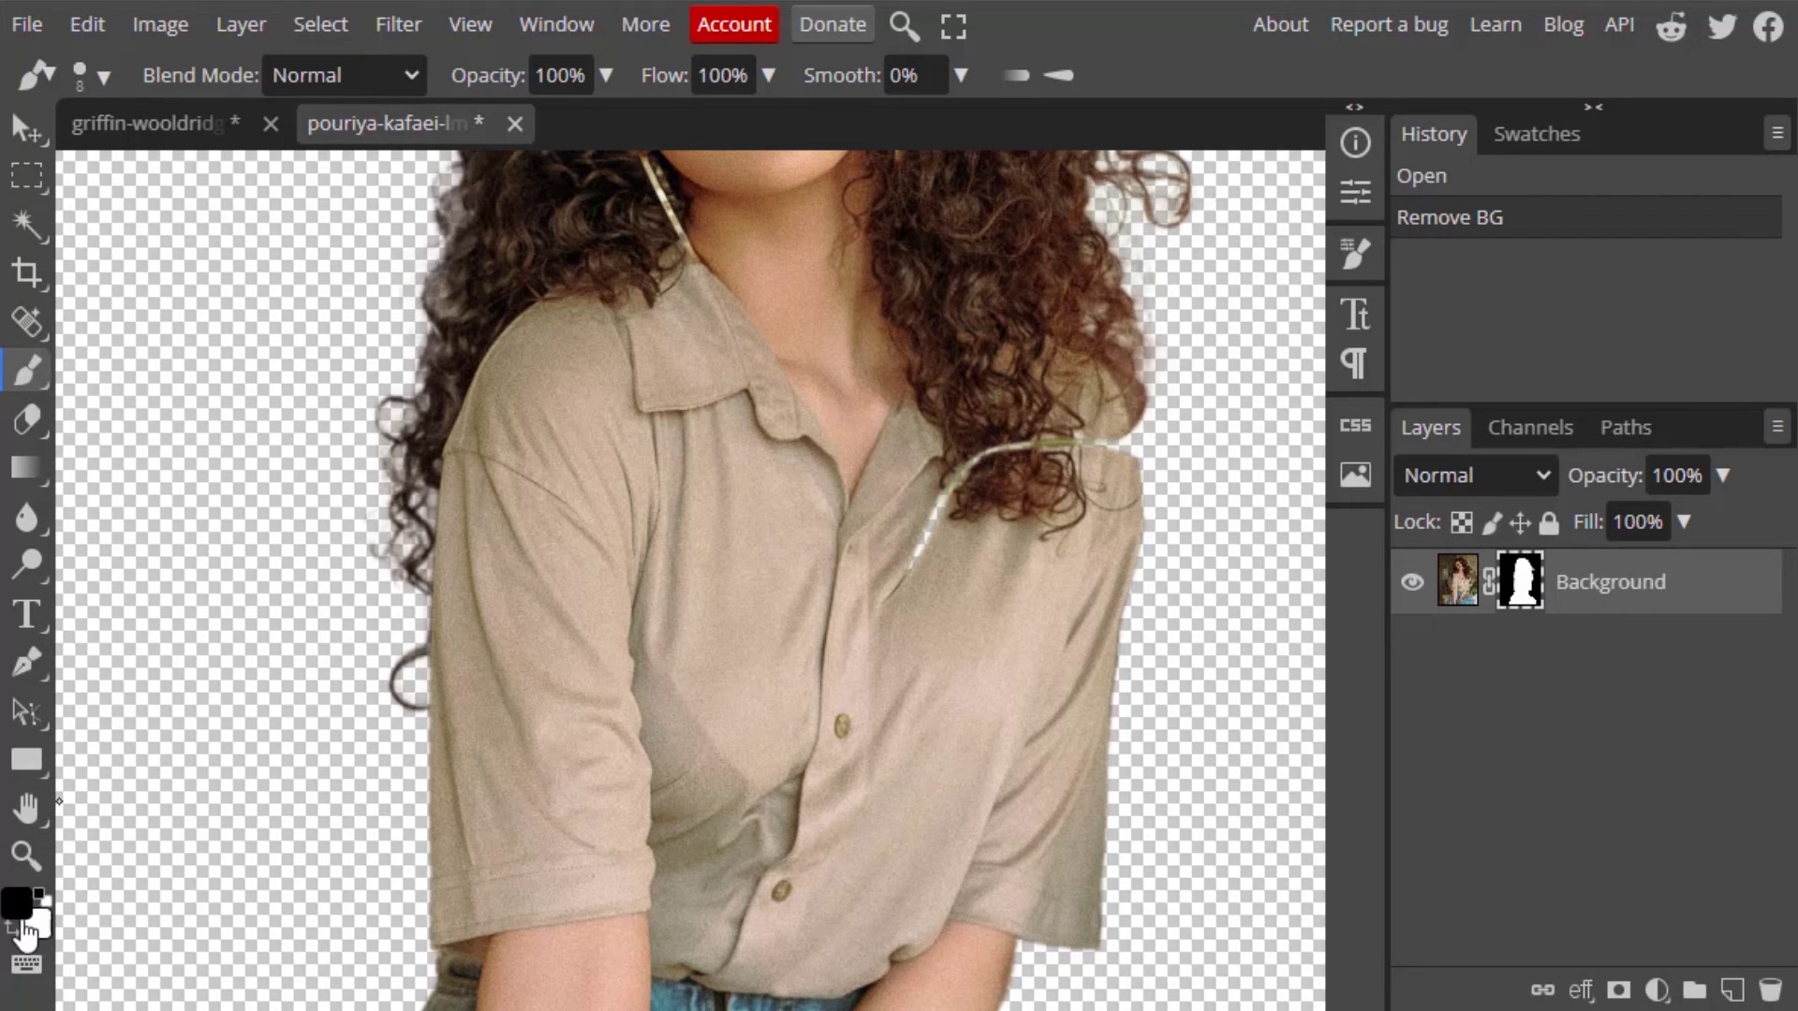
{"action": "left_click", "coordinate": [12, 928]}
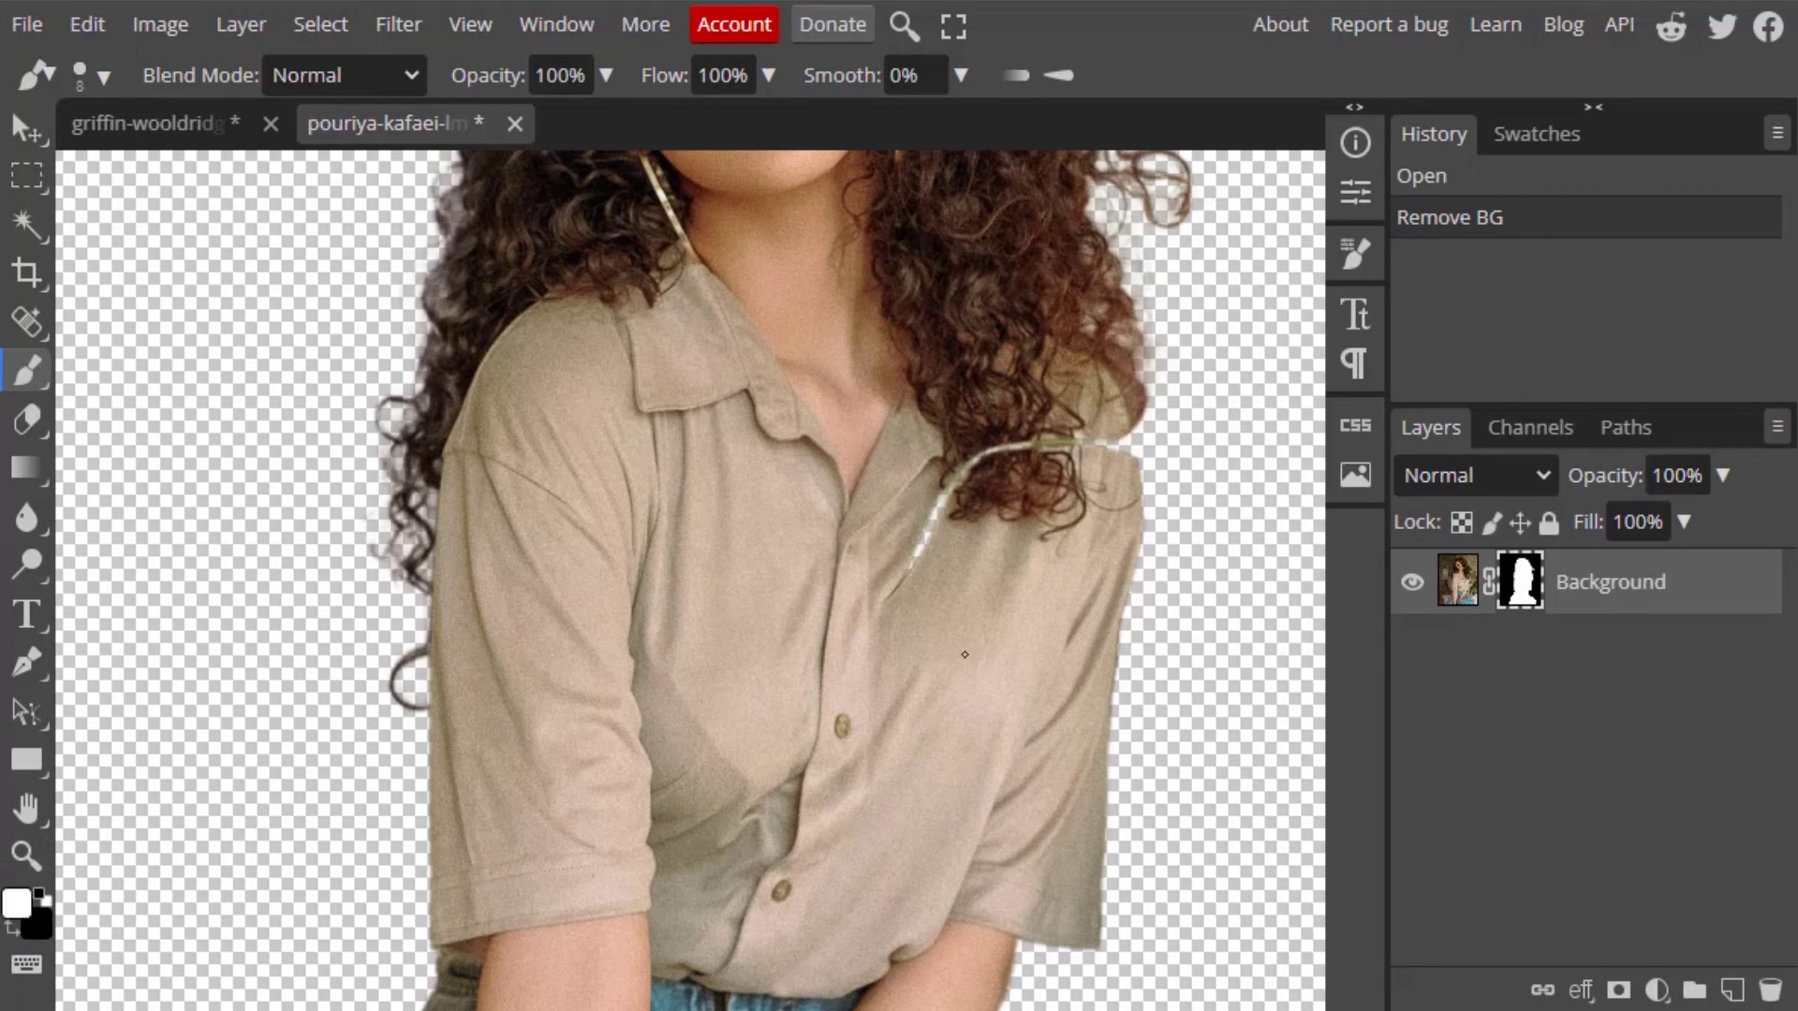
{"action": "key", "text": "bracketright"}
{"action": "key", "text": "bracketright"}
{"action": "key", "text": "bracketright"}
{"action": "key", "text": "bracketright"}
{"action": "key", "text": "bracketright"}
{"action": "key", "text": "bracketright"}
{"action": "key", "text": "bracketright"}
{"action": "key", "text": "bracketright"}
{"action": "key", "text": "bracketright"}
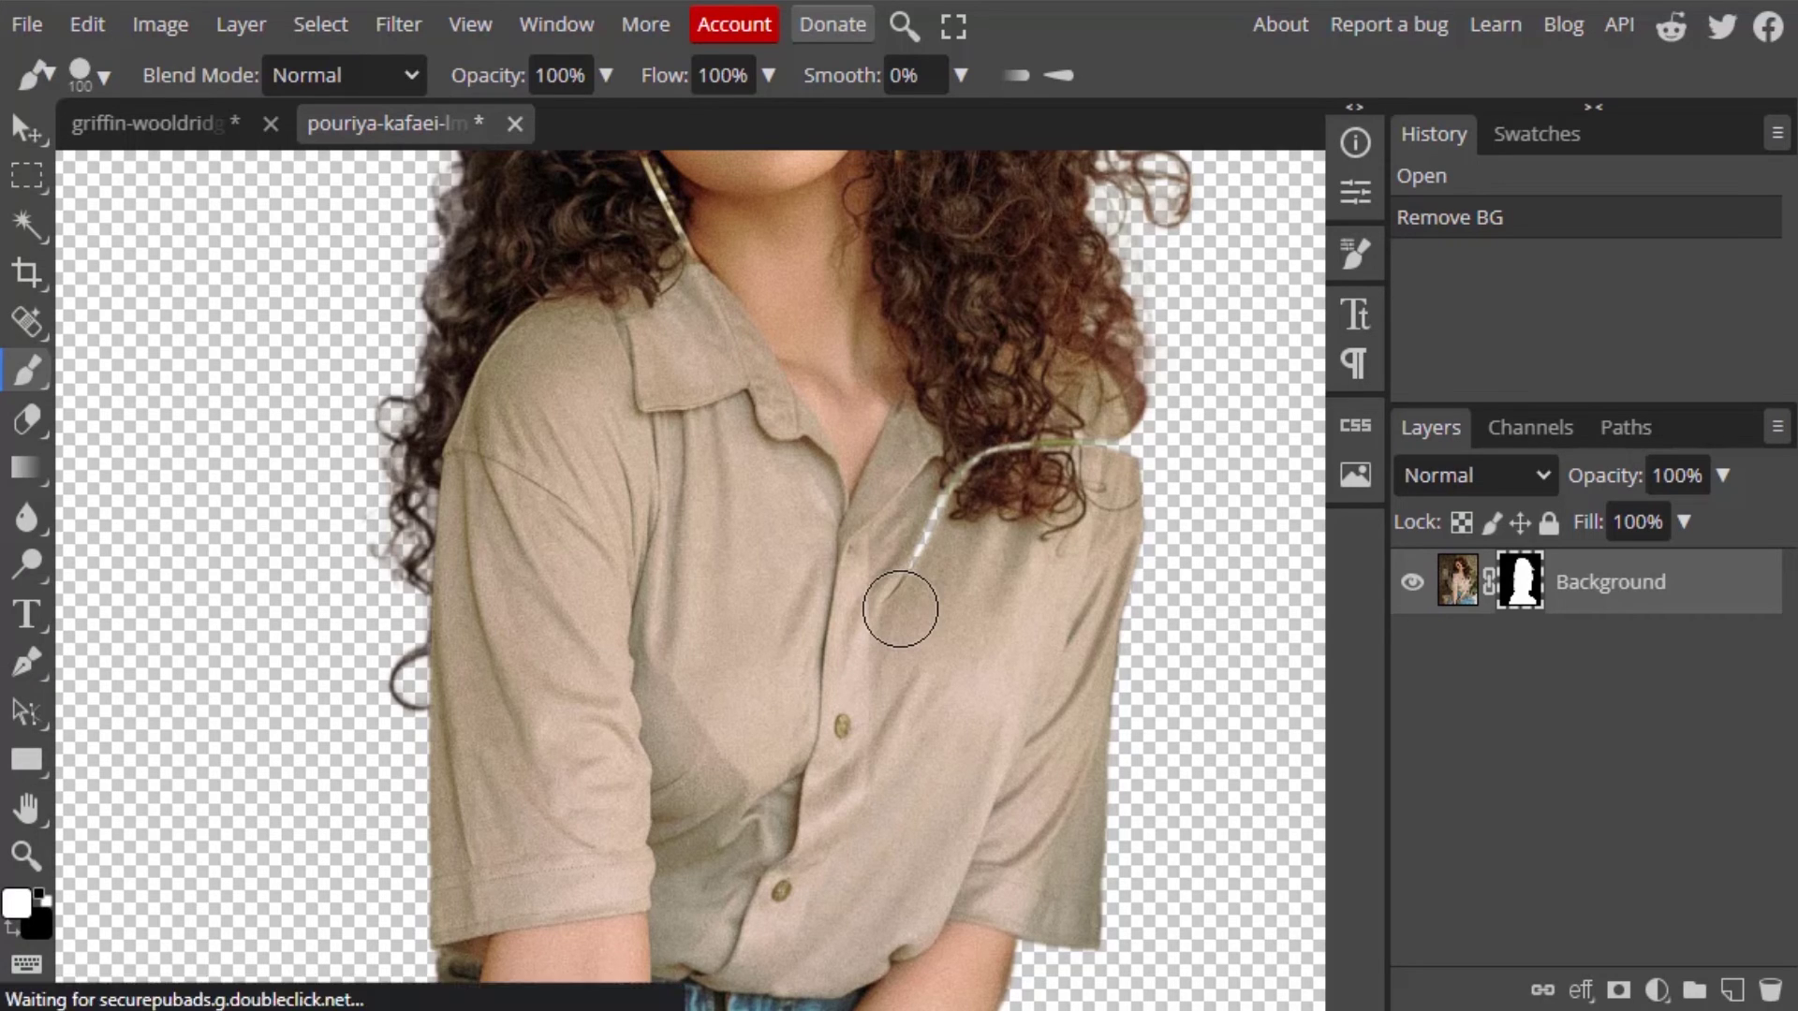
{"action": "mouse_move", "coordinate": [902, 589]}
{"action": "left_mouse_down"}
{"action": "mouse_move", "coordinate": [955, 485]}
{"action": "mouse_move", "coordinate": [1011, 445]}
{"action": "mouse_move", "coordinate": [1093, 448]}
{"action": "mouse_move", "coordinate": [1104, 415]}
{"action": "mouse_move", "coordinate": [1086, 496]}
{"action": "left_mouse_up"}
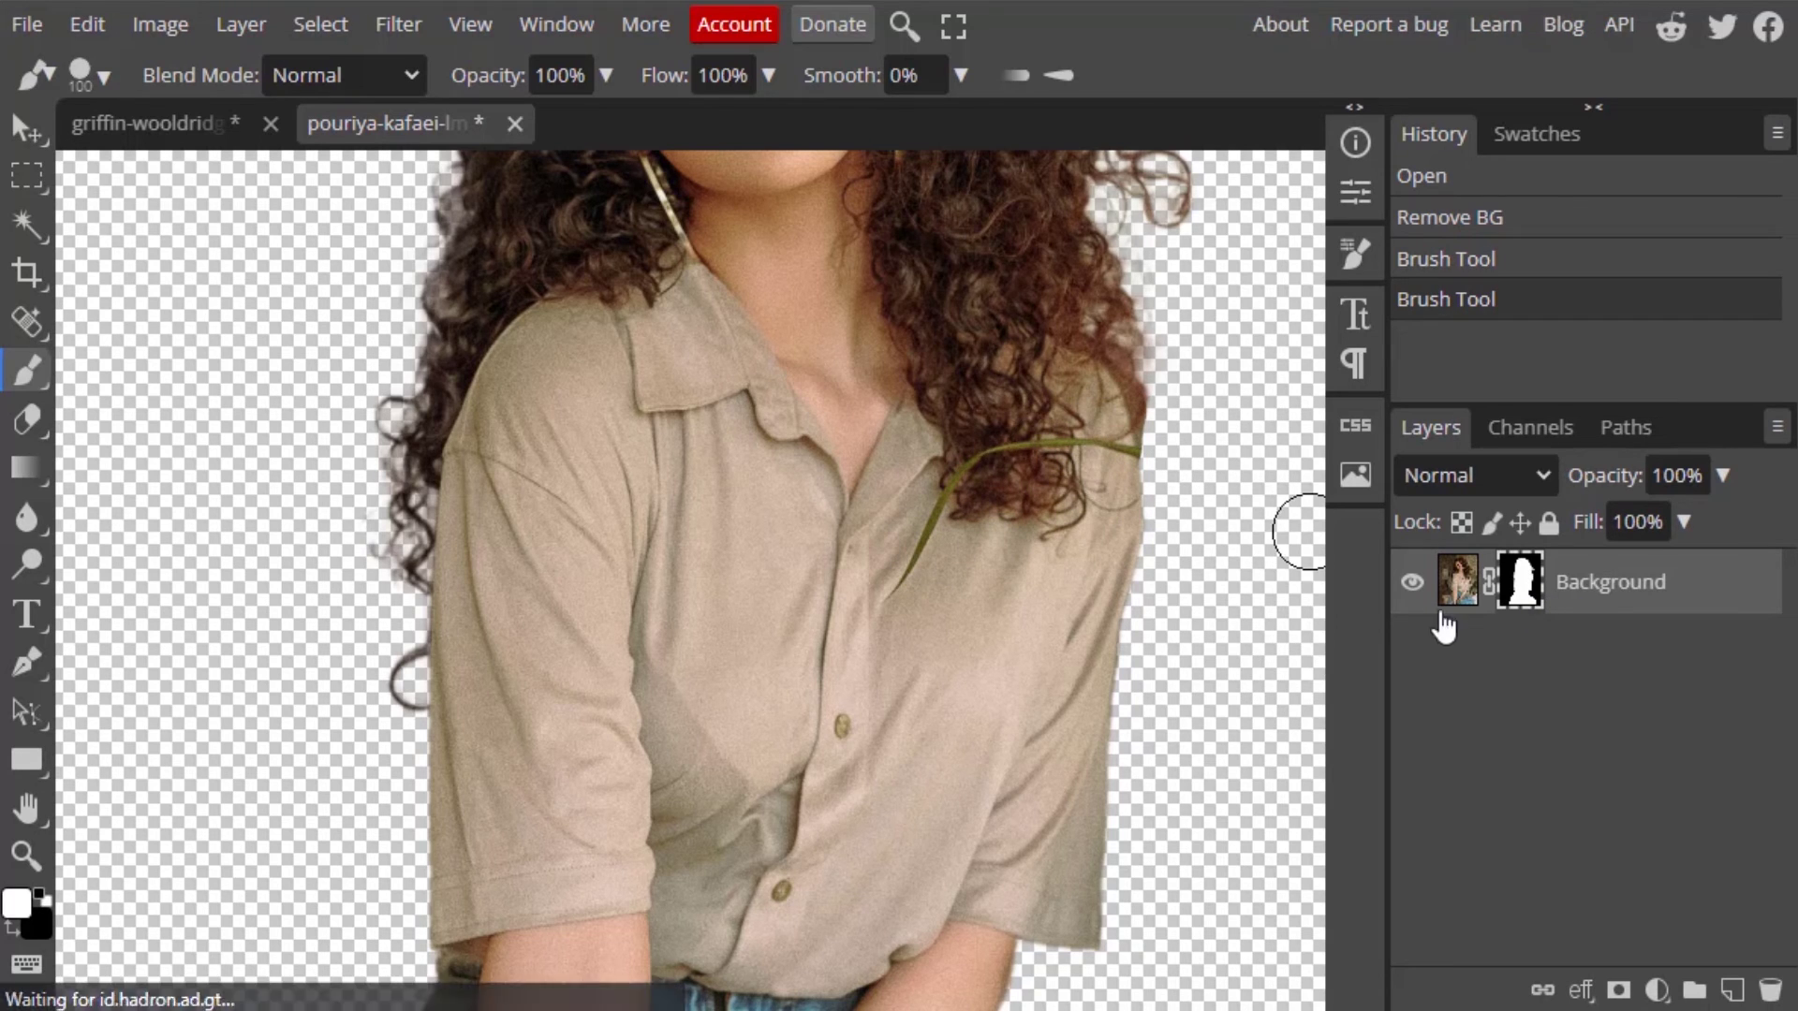
{"action": "left_click", "coordinate": [1461, 616]}
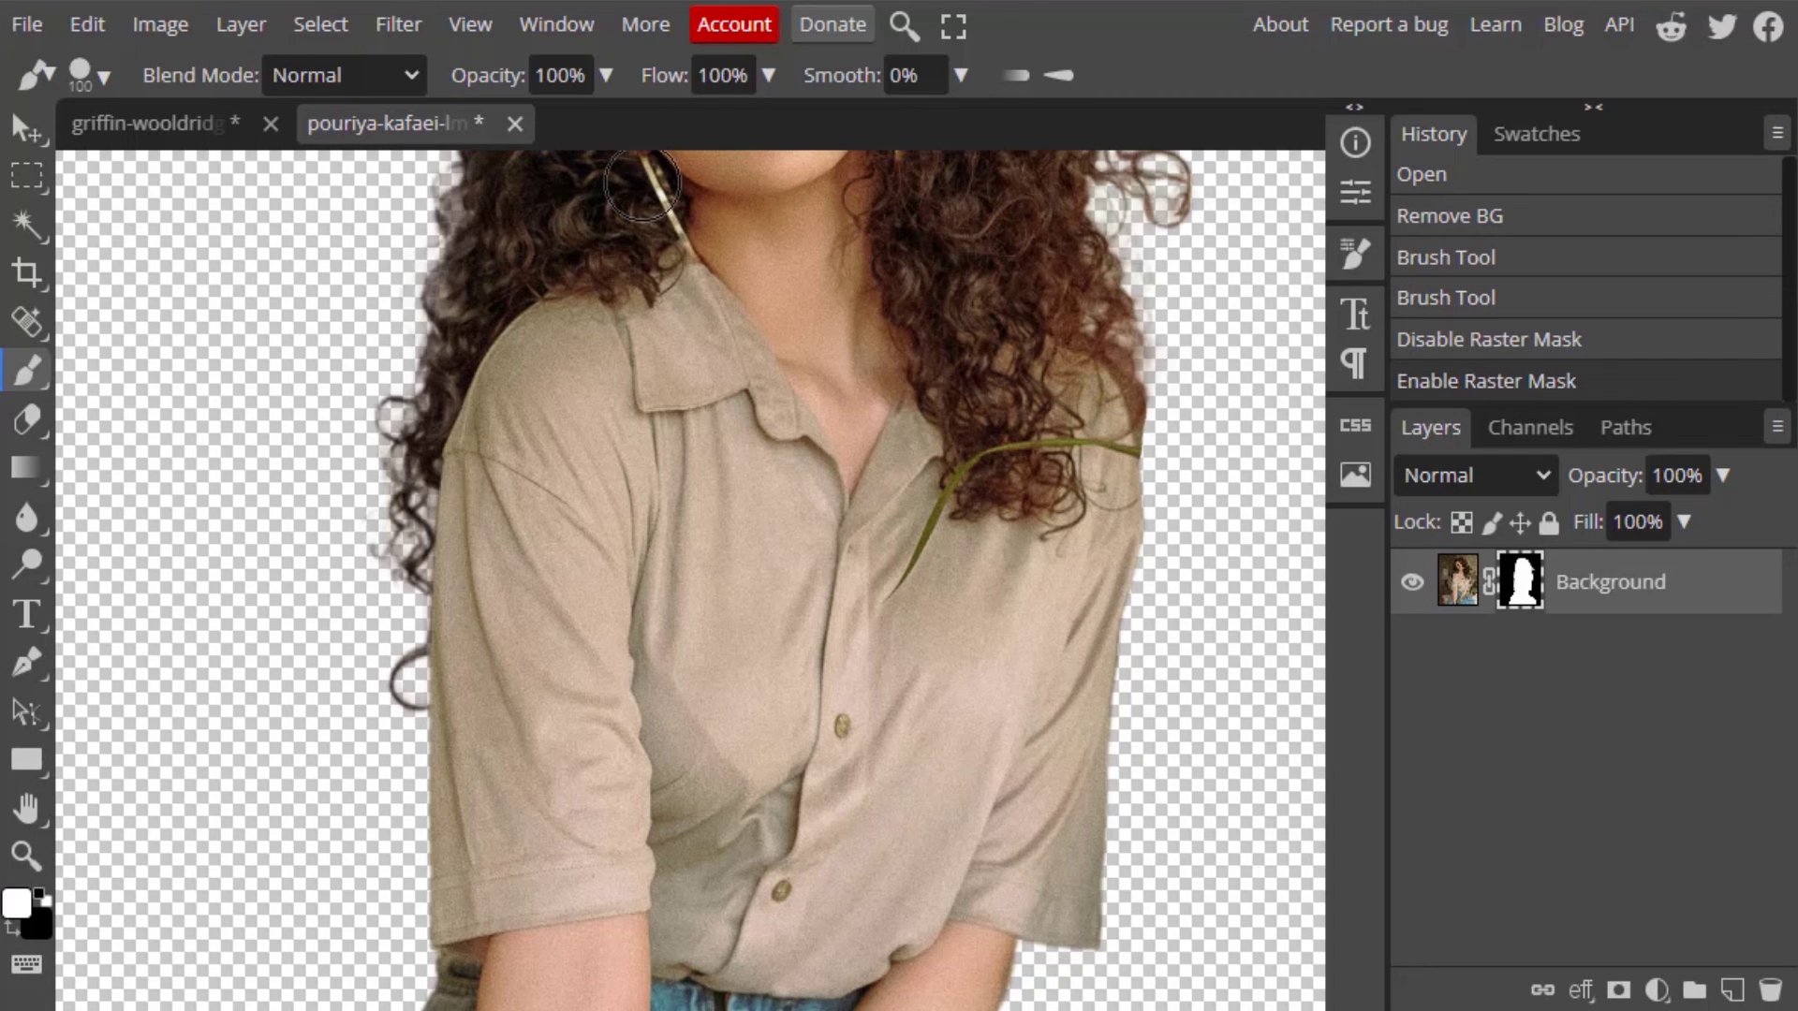
{"action": "key", "text": "ctrl+0"}
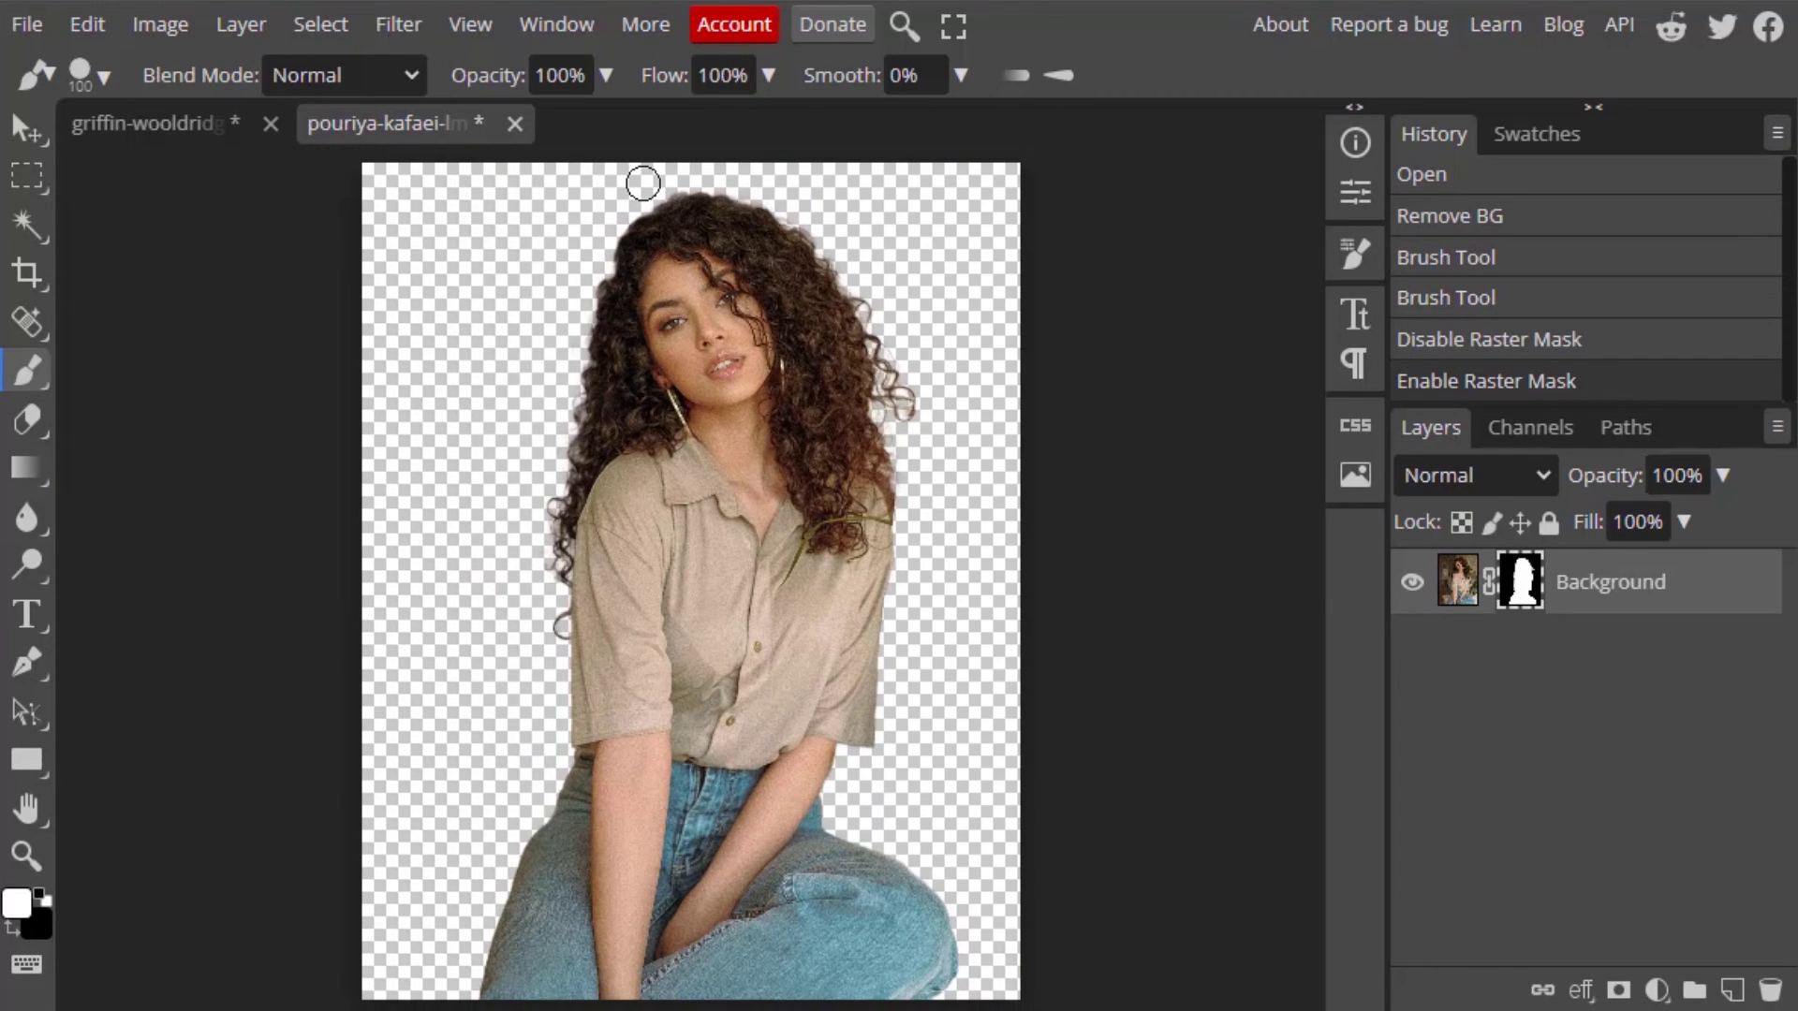